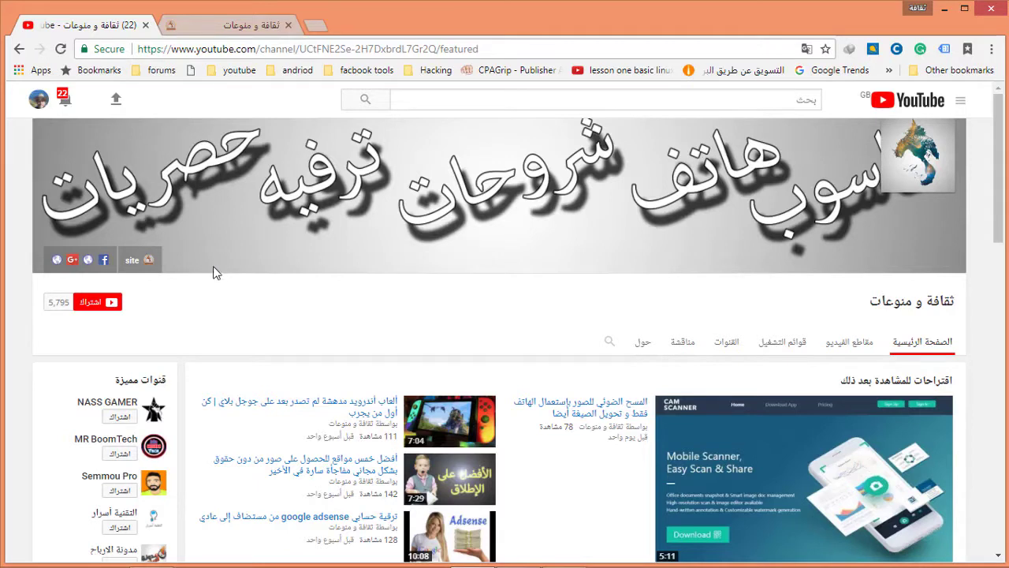
# Subscribe to the YouTube channel with the bell set to all notifications, then go to the fitnes23.com tab
pyautogui.click(101, 306)
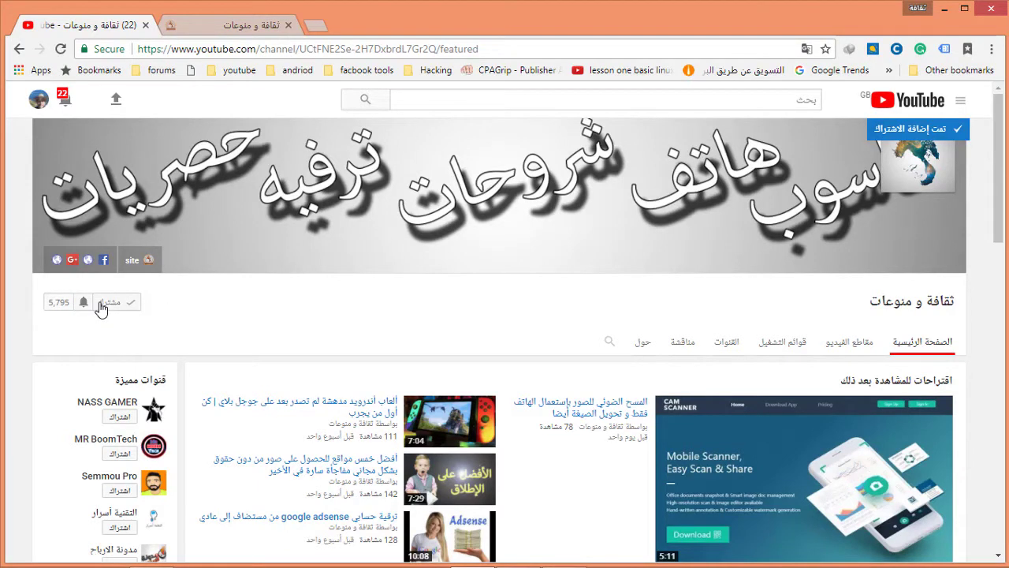
pyautogui.click(83, 304)
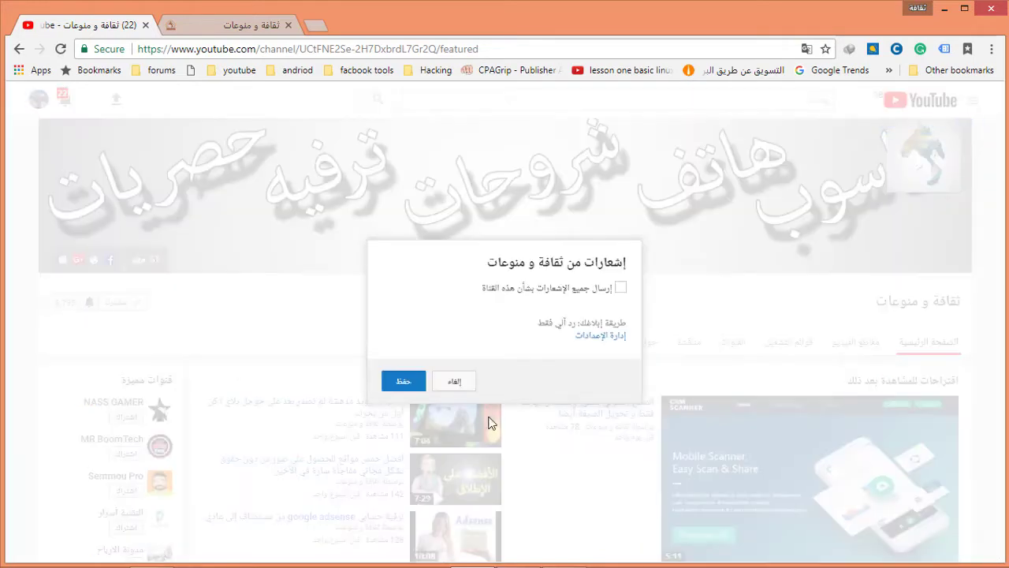
pyautogui.click(620, 289)
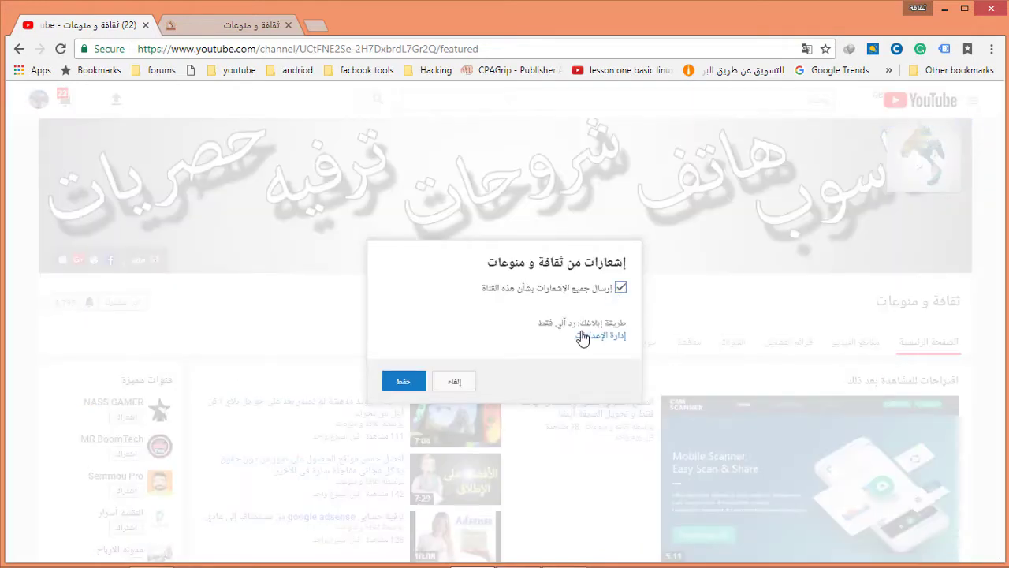
pyautogui.click(404, 382)
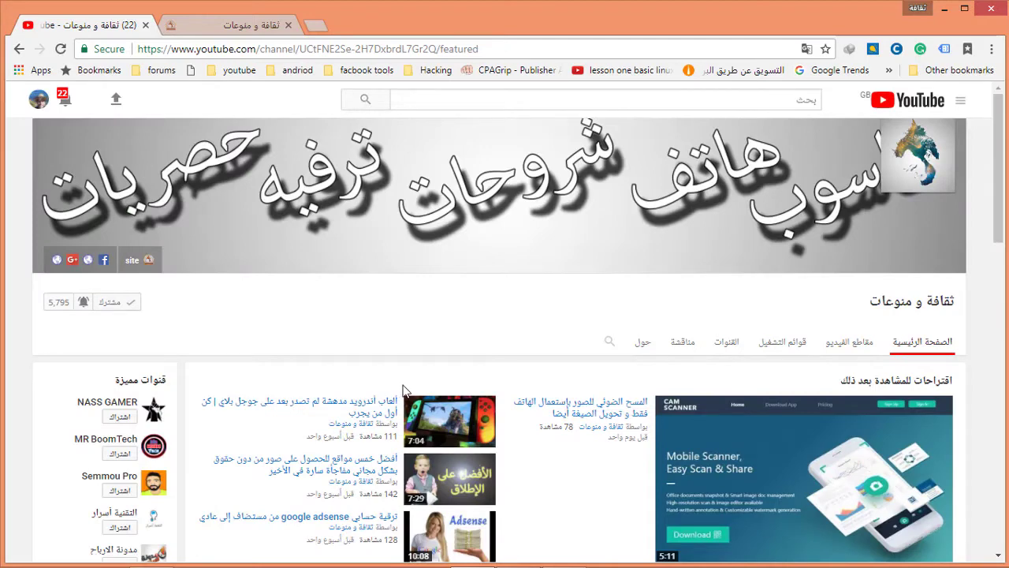
pyautogui.click(256, 26)
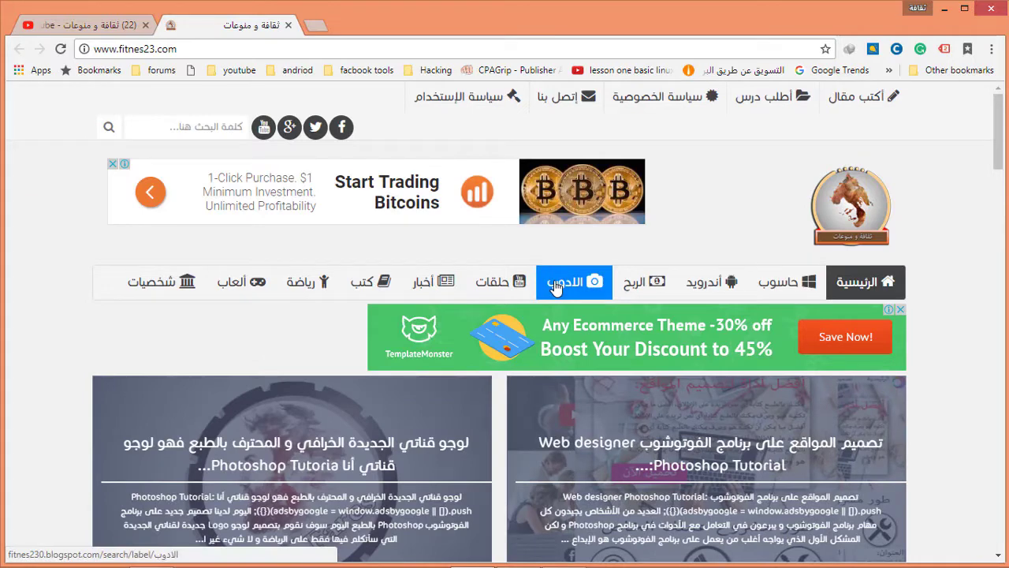
# Open the blog's الادوب (Adobe) category and scroll through its Photoshop tutorial posts
pyautogui.click(555, 286)
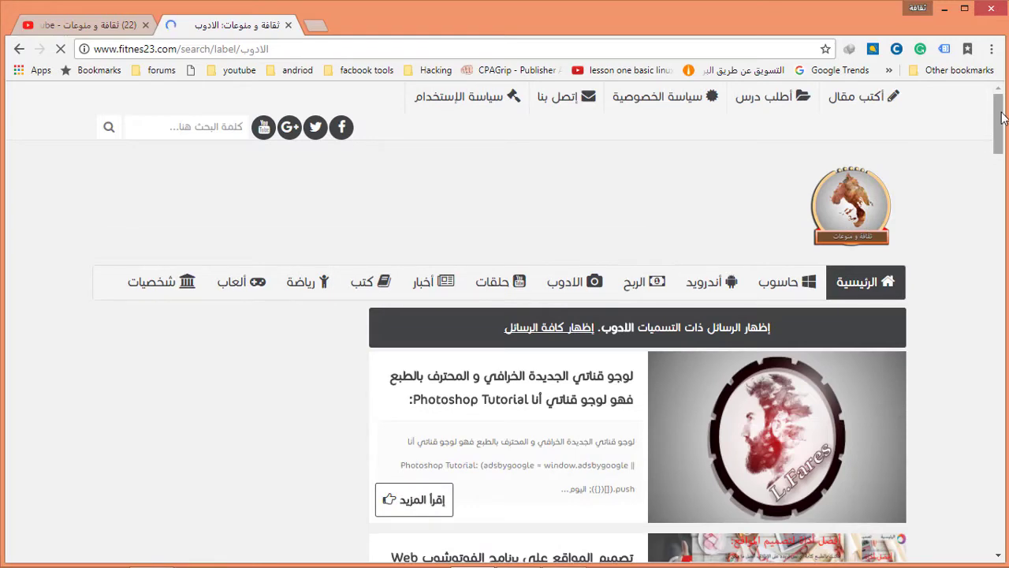
pyautogui.moveTo(1001, 117)
pyautogui.mouseDown()
pyautogui.moveTo(972, 413)
pyautogui.moveTo(986, 111)
pyautogui.mouseUp()
# Create a new white 1920 × 1080 px document at 300 ppi in Photoshop
pyautogui.click(945, 10)
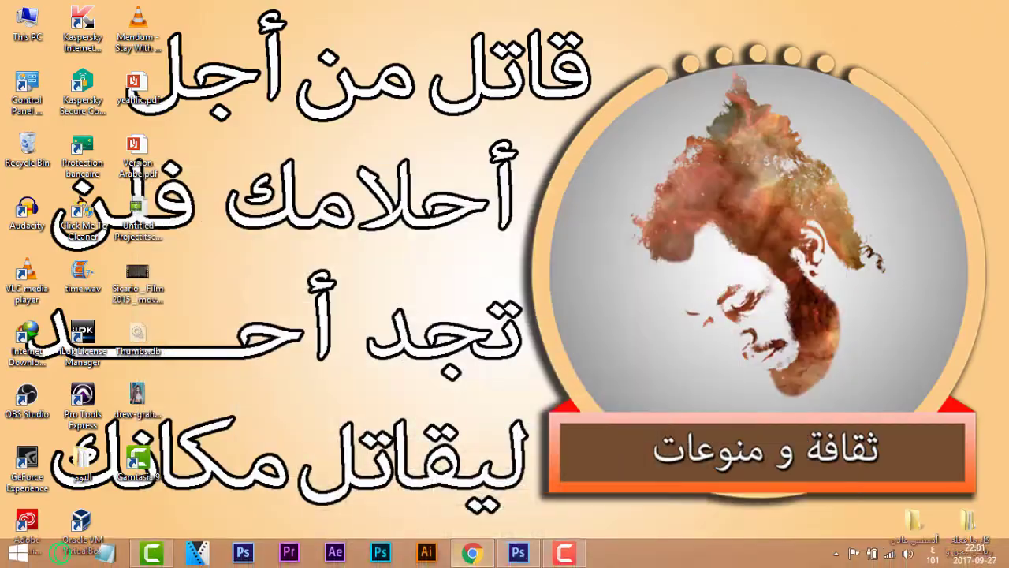
pyautogui.click(509, 556)
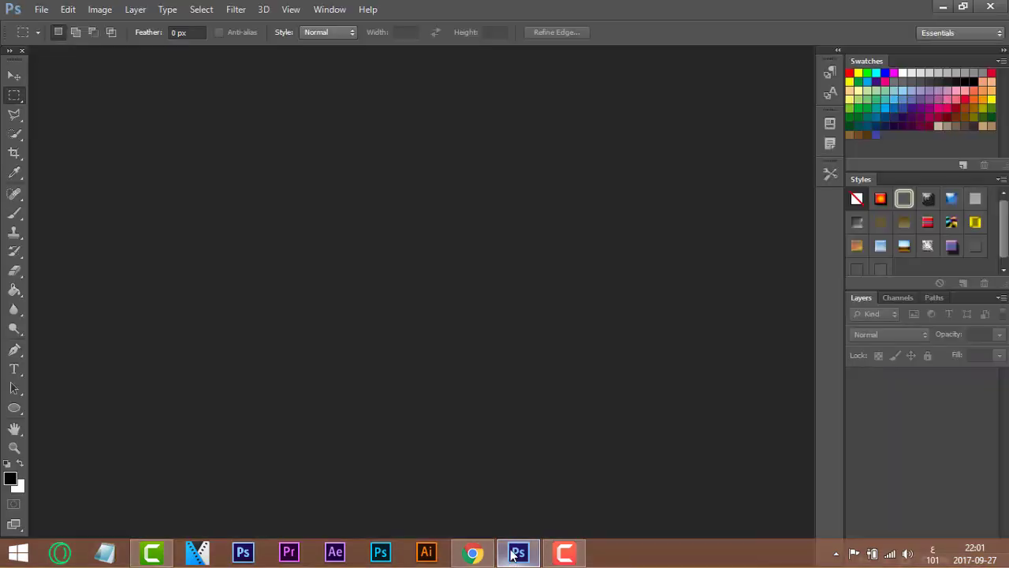
pyautogui.click(42, 10)
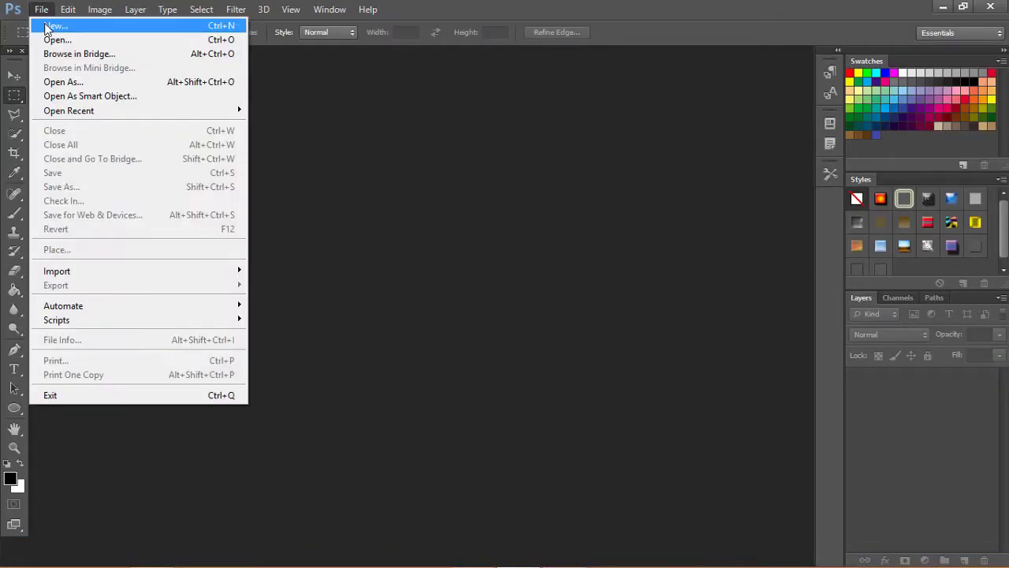
pyautogui.click(49, 26)
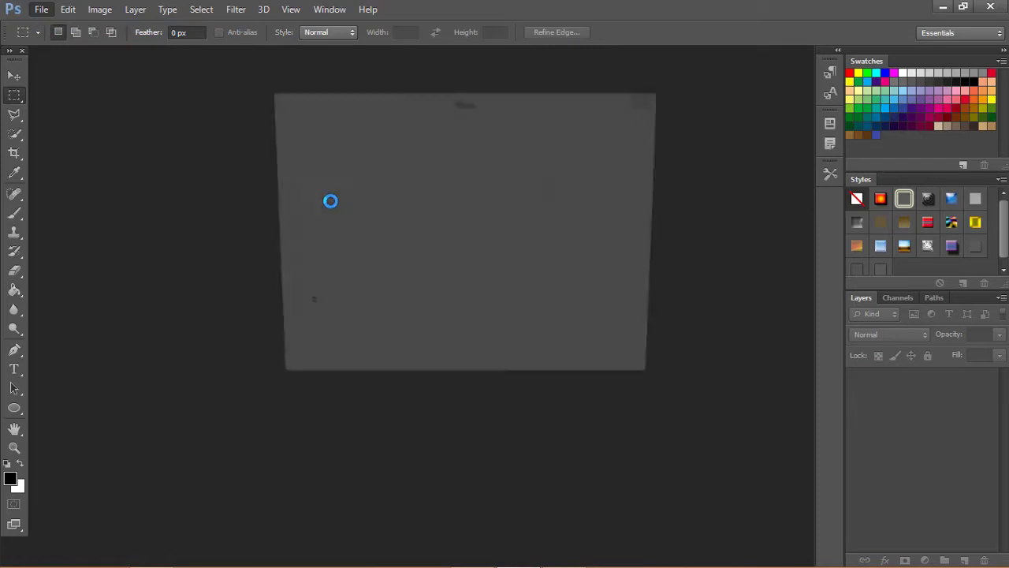
pyautogui.doubleClick(430, 192)
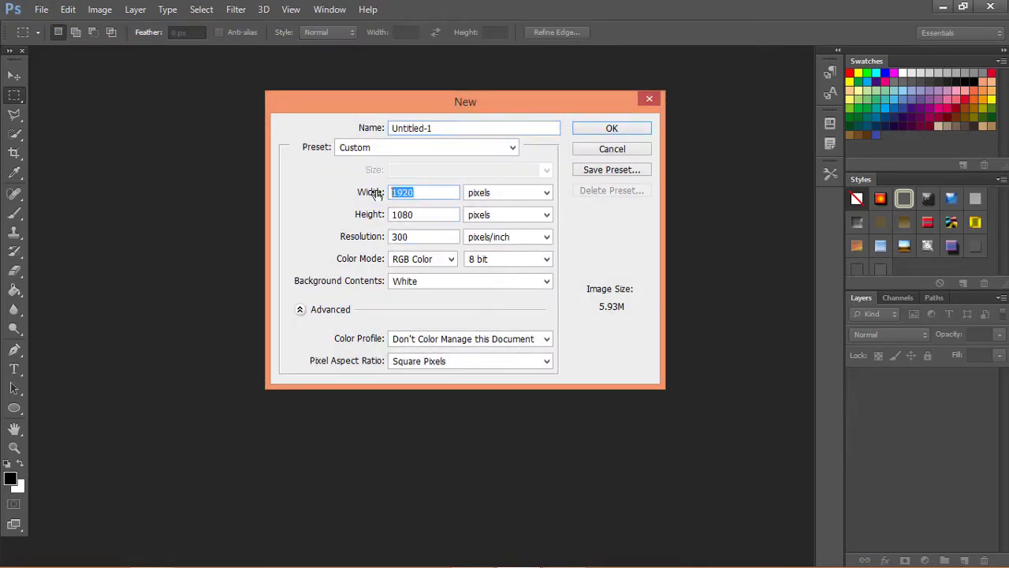
pyautogui.moveTo(419, 212); pyautogui.dragTo(387, 214)
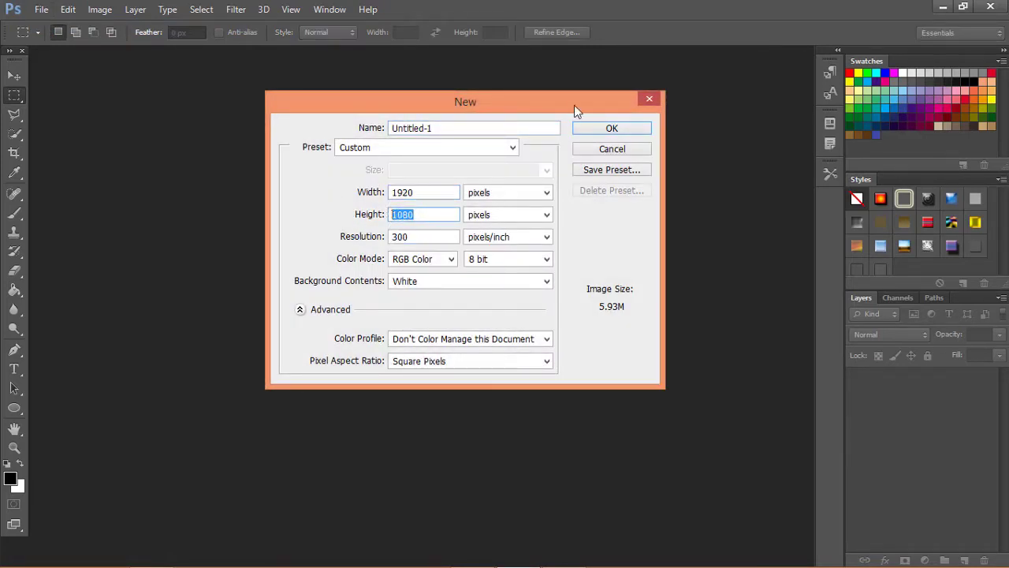
pyautogui.click(586, 131)
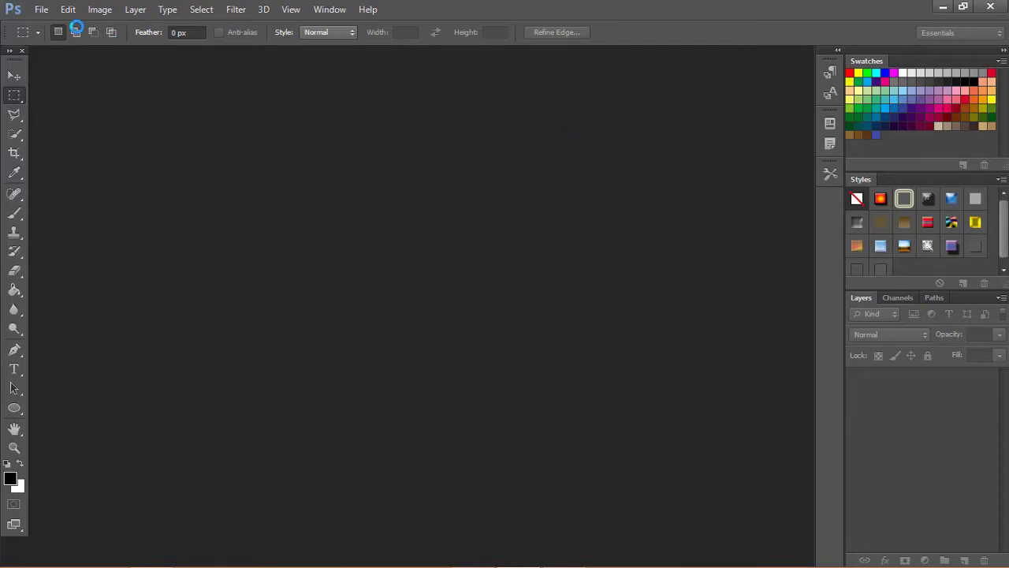
pyautogui.click(41, 9)
# Open the portrait photo drew-graham-321136.jpg from the Desktop
pyautogui.click(79, 38)
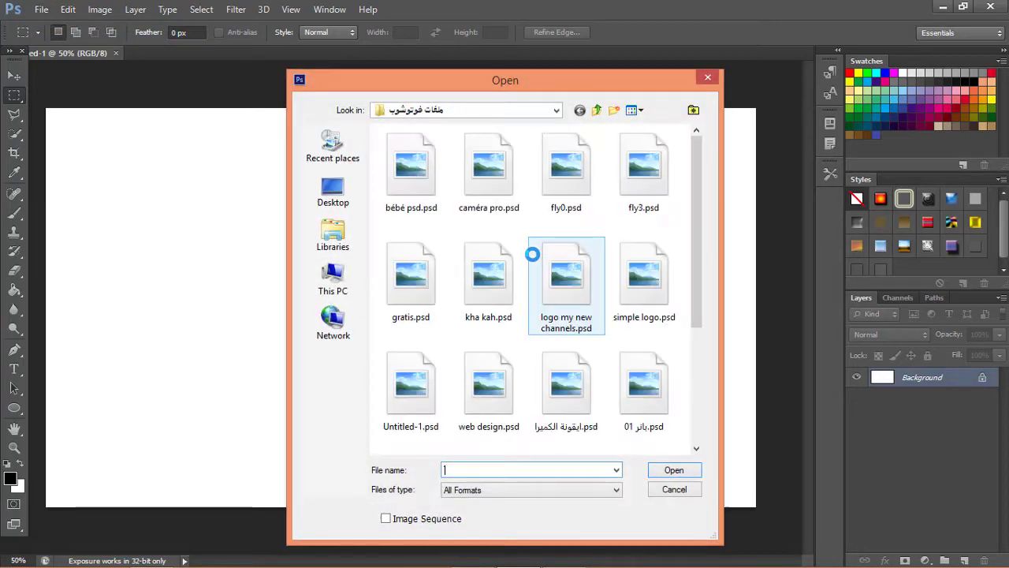
pyautogui.click(320, 197)
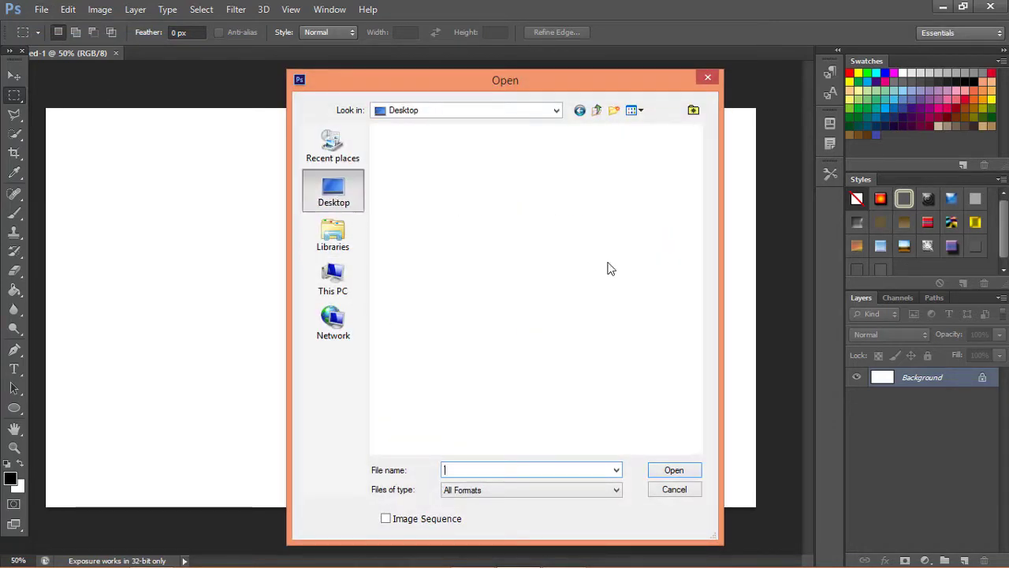
pyautogui.moveTo(696, 193); pyautogui.dragTo(698, 378)
pyautogui.click(399, 291)
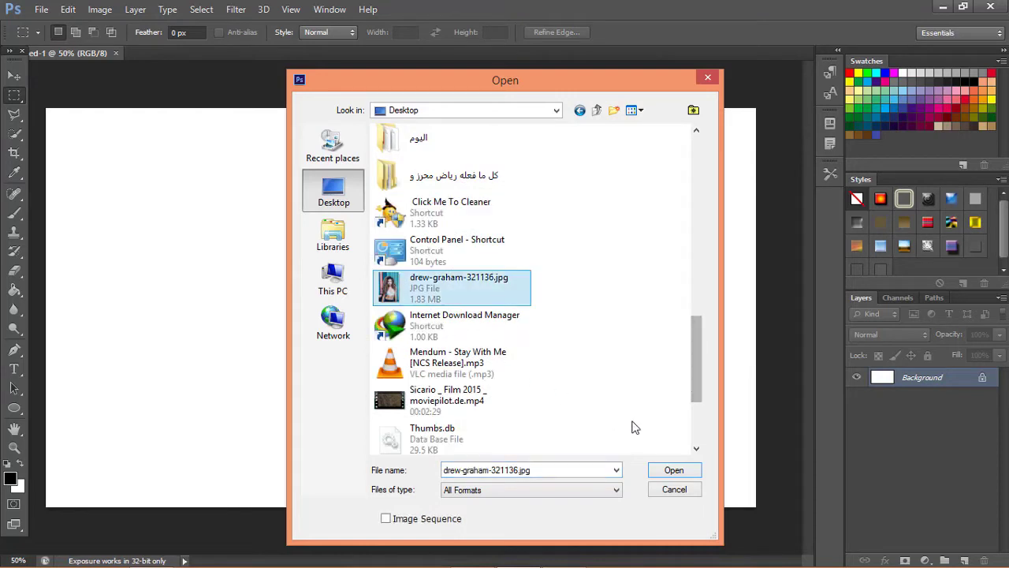
pyautogui.click(693, 473)
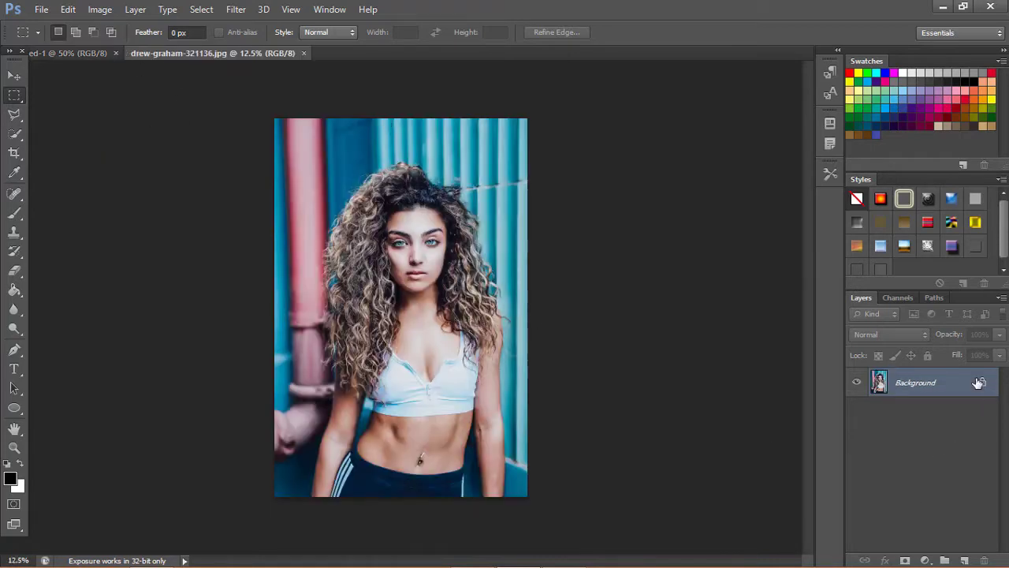
# Unlock the photo's Background as Layer 0 and drag it into the Untitled-1 document
pyautogui.doubleClick(980, 385)
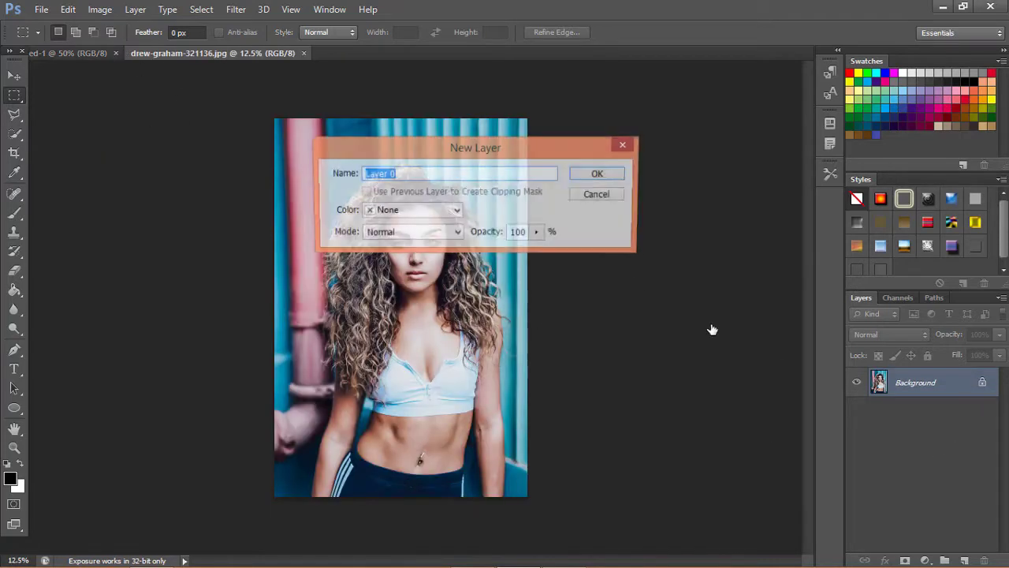
pyautogui.click(593, 175)
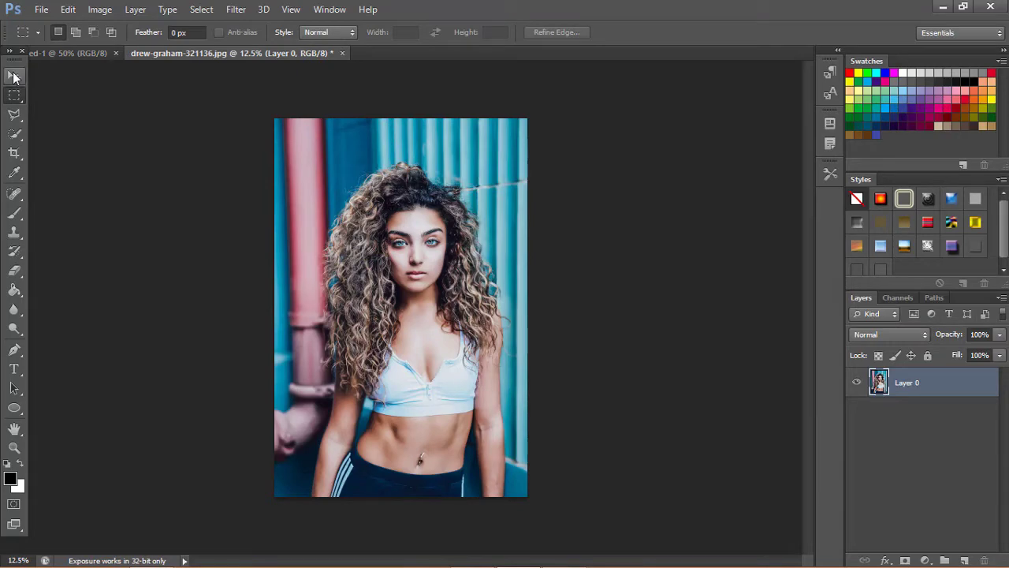
pyautogui.click(13, 73)
pyautogui.moveTo(302, 272)
pyautogui.mouseDown()
pyautogui.moveTo(155, 191)
pyautogui.moveTo(264, 432)
pyautogui.moveTo(268, 530)
pyautogui.mouseUp()
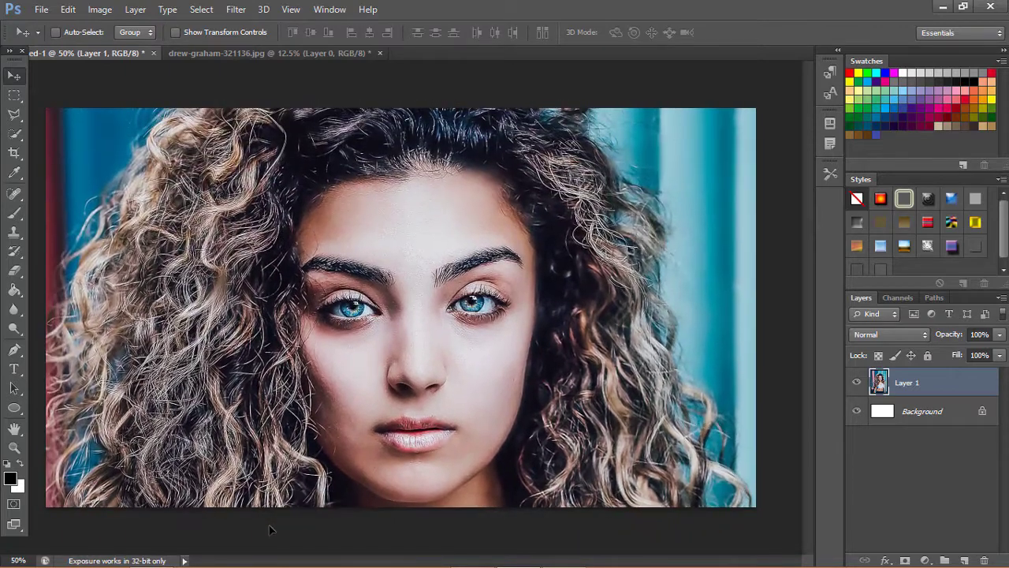
pyautogui.hotkey('ctrl', '-')
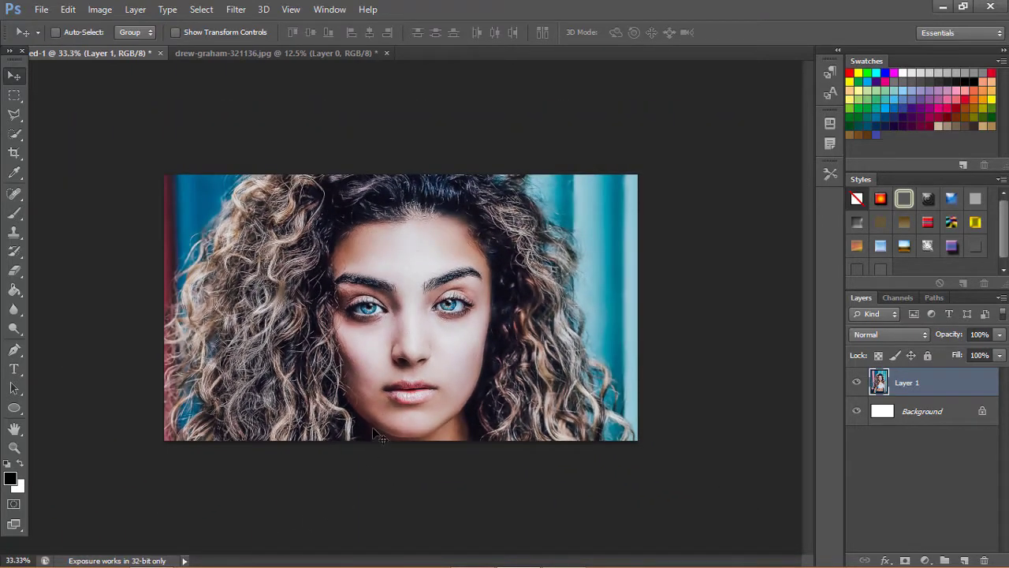
pyautogui.moveTo(404, 327); pyautogui.dragTo(400, 343)
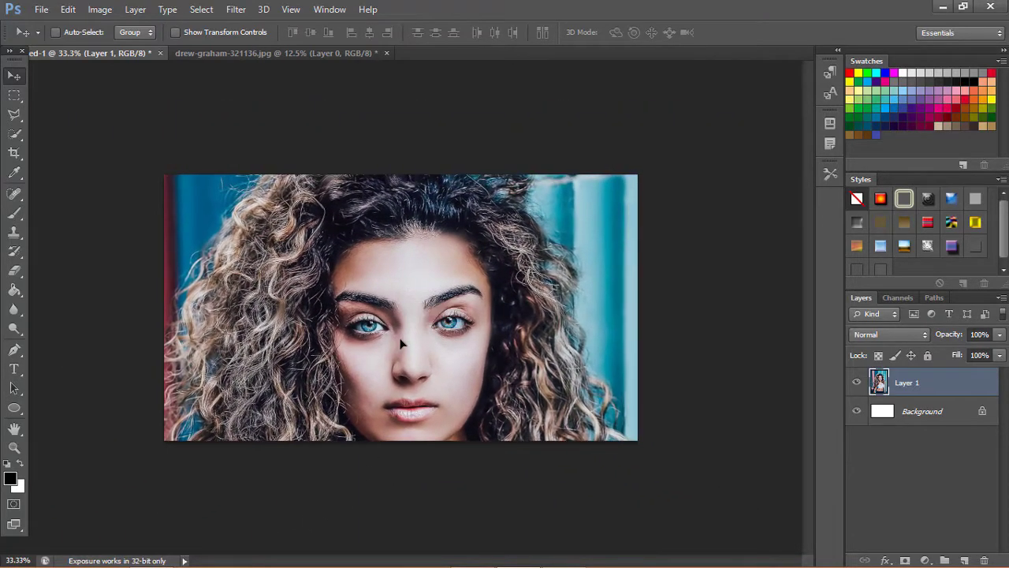
# Free-transform the photo layer to about 90% and reposition it to fill the canvas
pyautogui.hotkey('ctrl', 't')
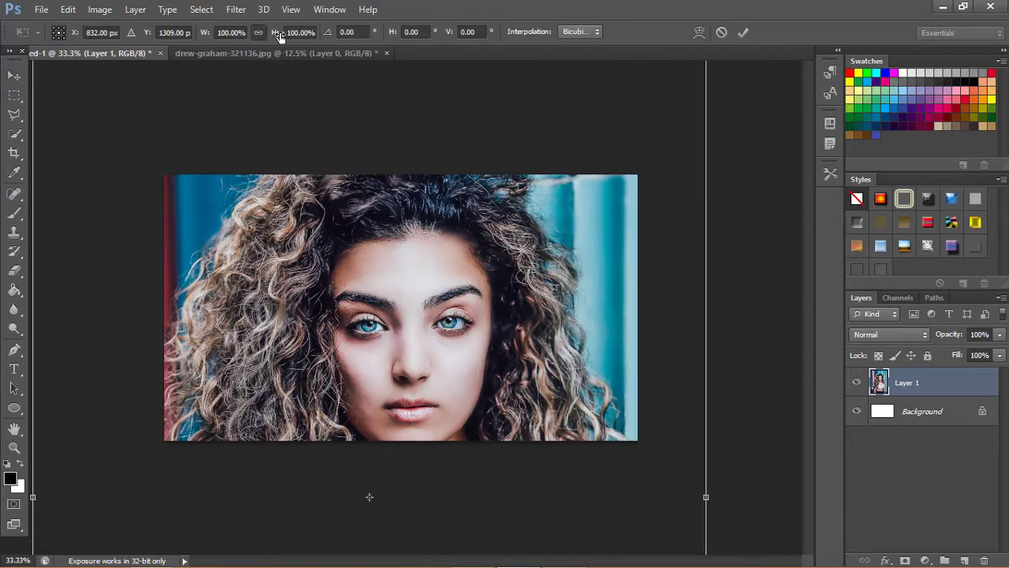
pyautogui.moveTo(280, 36); pyautogui.dragTo(267, 34)
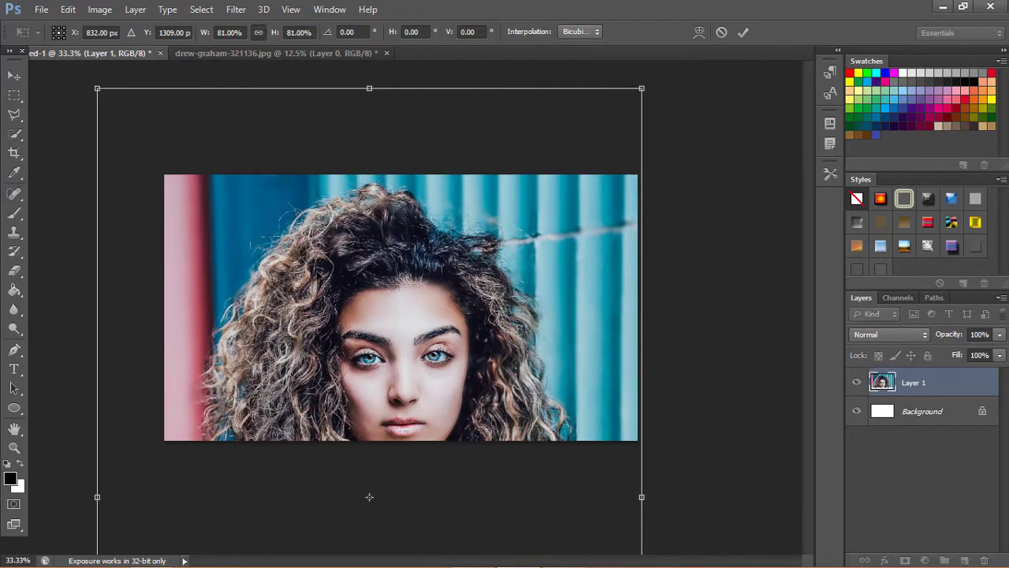
pyautogui.moveTo(267, 35); pyautogui.dragTo(285, 53)
pyautogui.moveTo(347, 229); pyautogui.dragTo(363, 282)
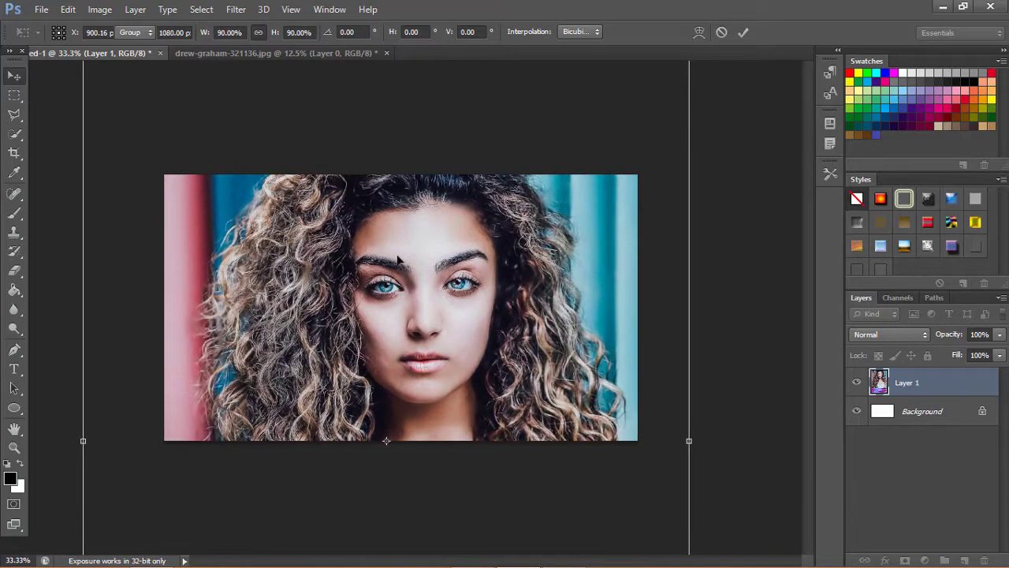
pyautogui.press('Return')
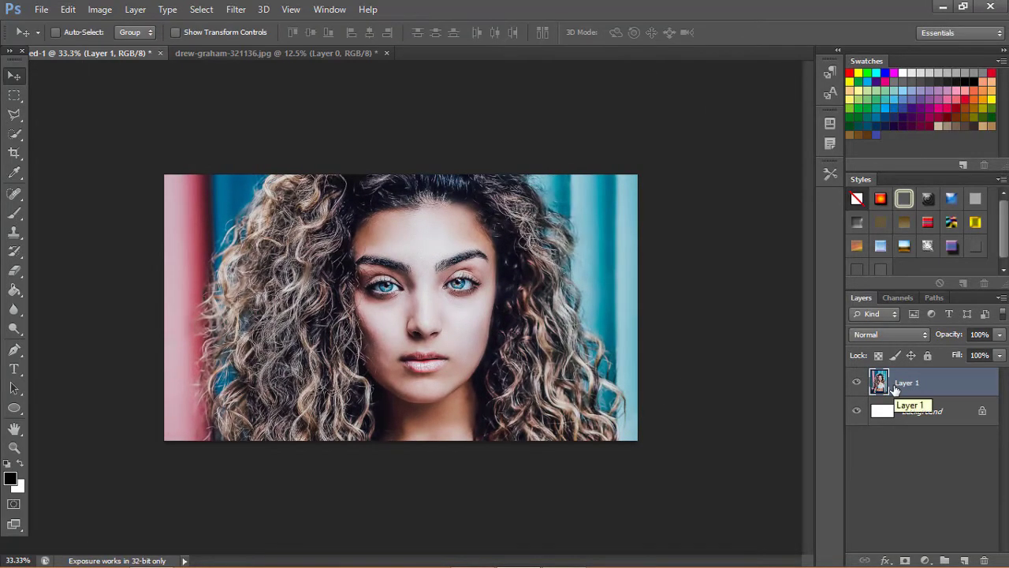
# Duplicate Layer 1, hide the copy, and desaturate Layer 1 to black-and-white
pyautogui.hotkey('ctrl', 'j')
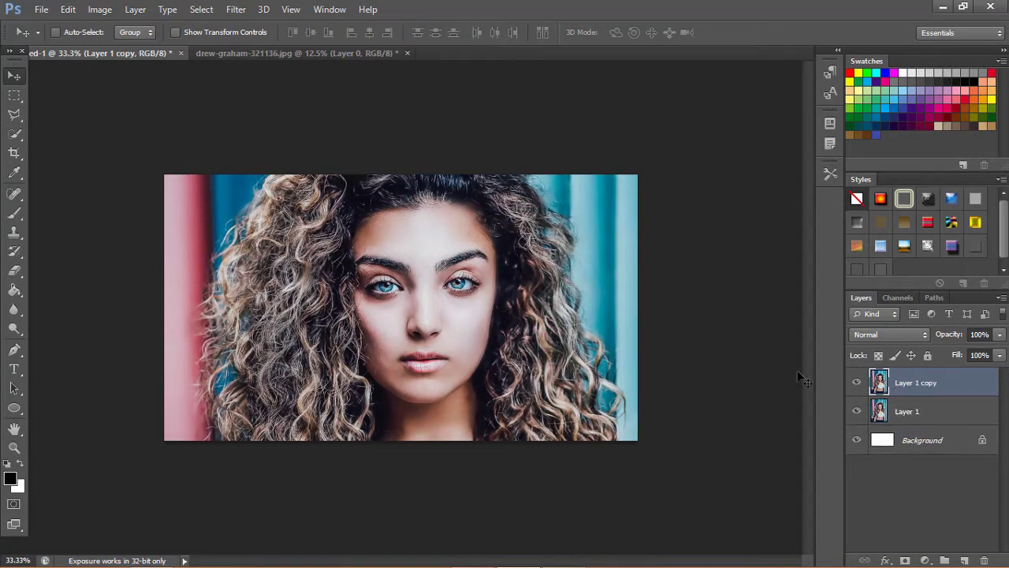
pyautogui.click(857, 383)
pyautogui.click(892, 417)
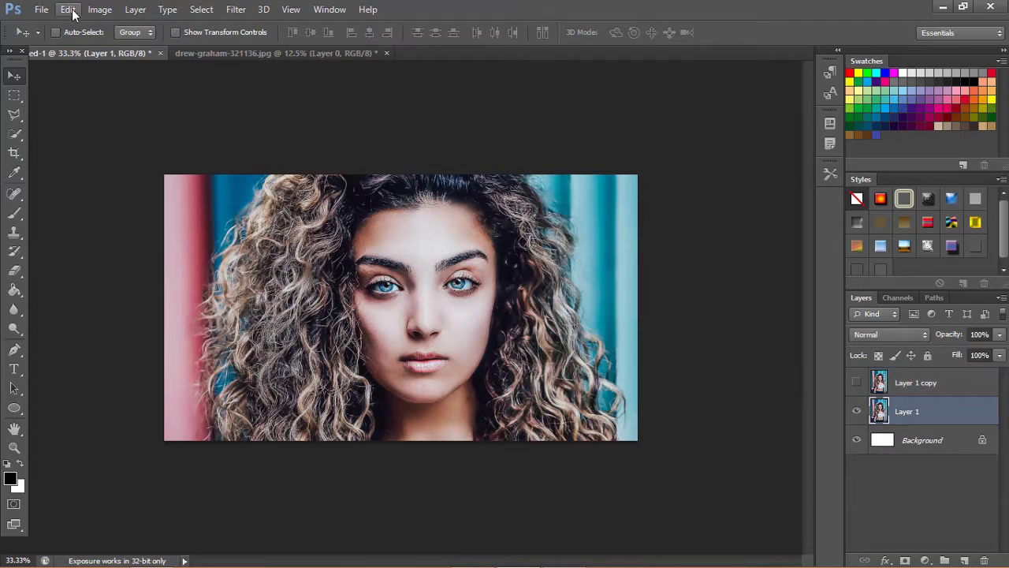
pyautogui.click(99, 11)
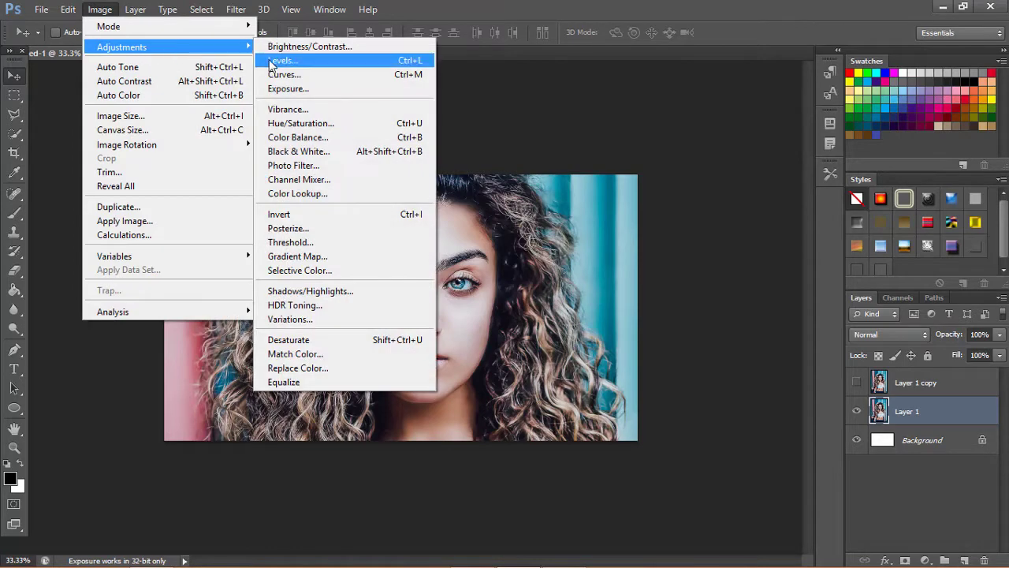
pyautogui.click(303, 341)
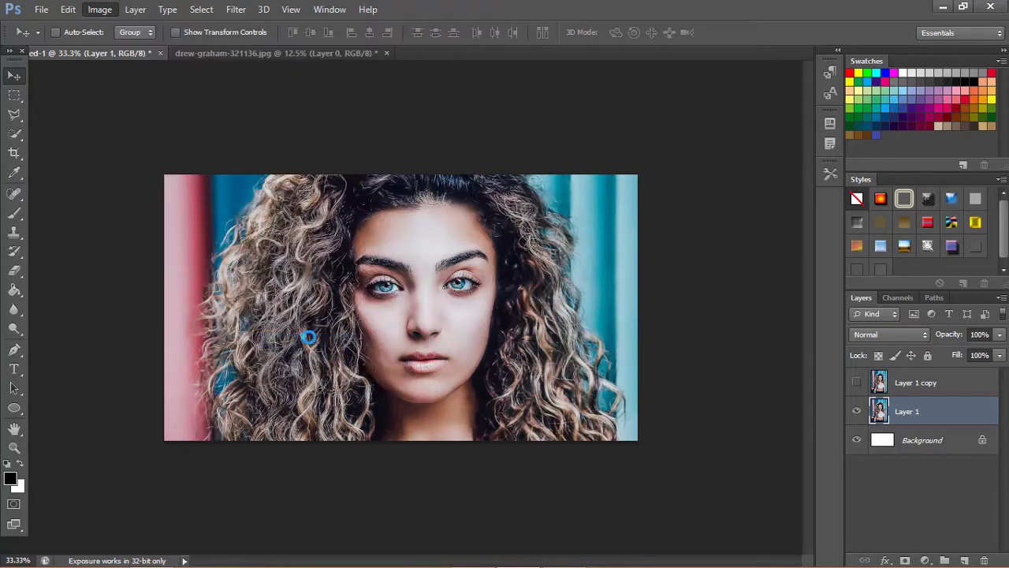
# Show the colour Layer 1 copy again and add a layer mask to it
pyautogui.click(936, 383)
pyautogui.click(857, 382)
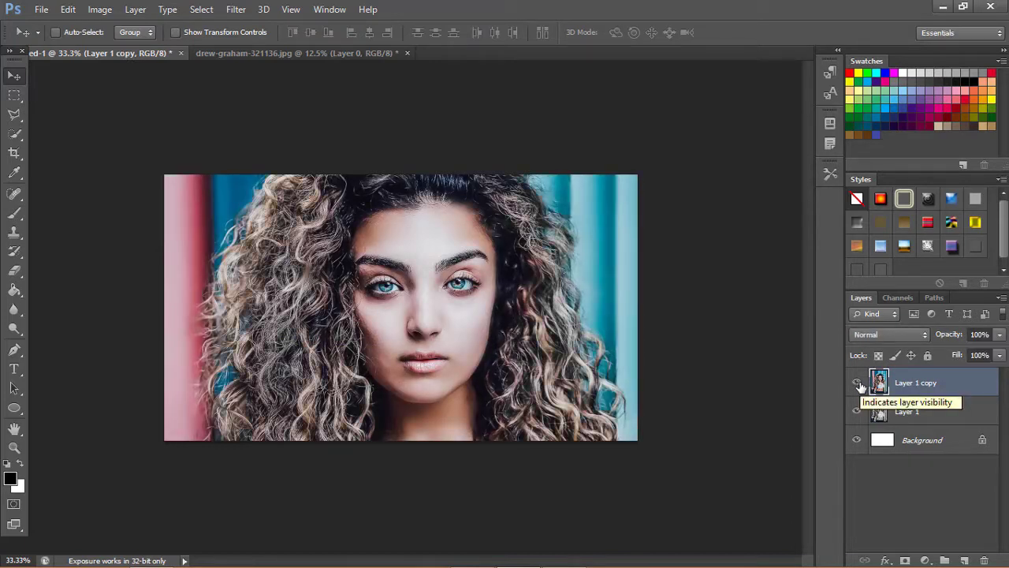
pyautogui.click(905, 561)
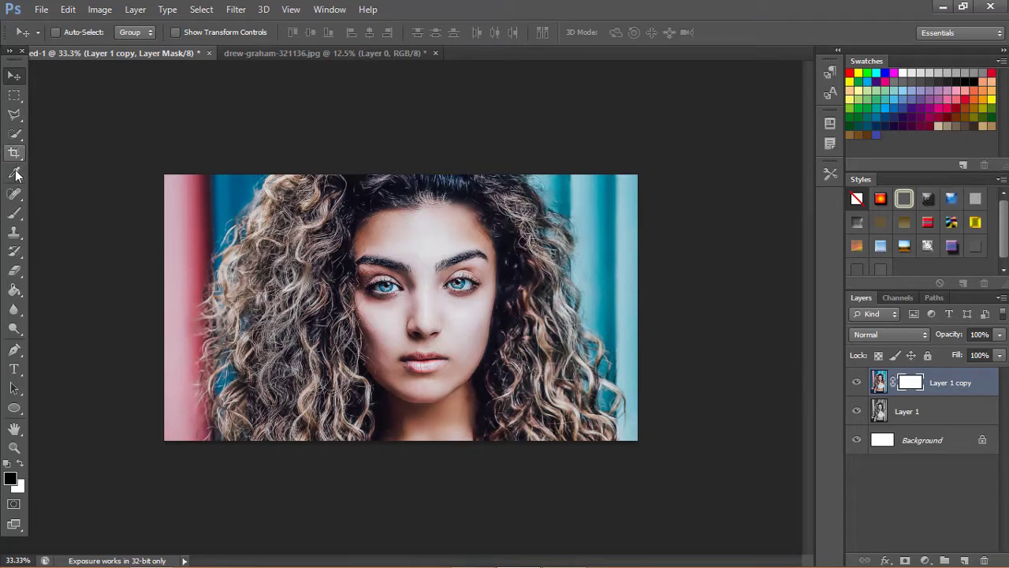
# Load Torn Paper Brushes.abr from the فرش folder into the Brush tool presets
pyautogui.click(14, 213)
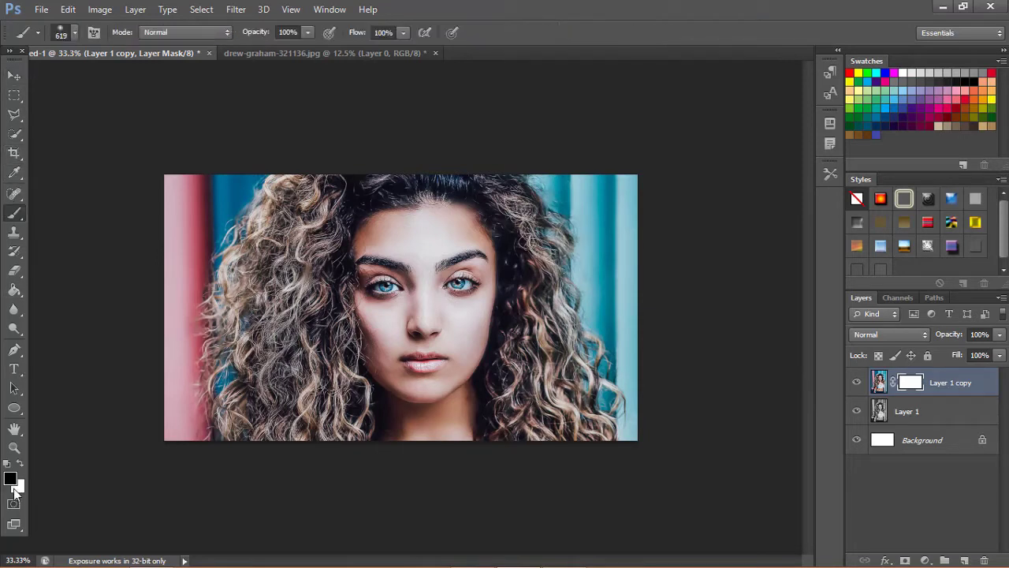
pyautogui.click(60, 32)
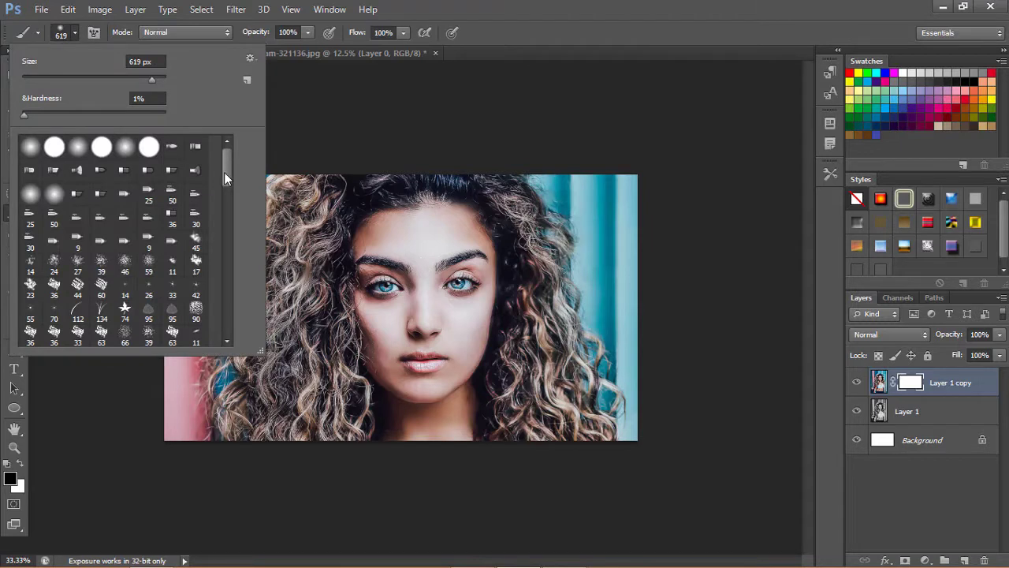
pyautogui.moveTo(224, 172); pyautogui.dragTo(213, 325)
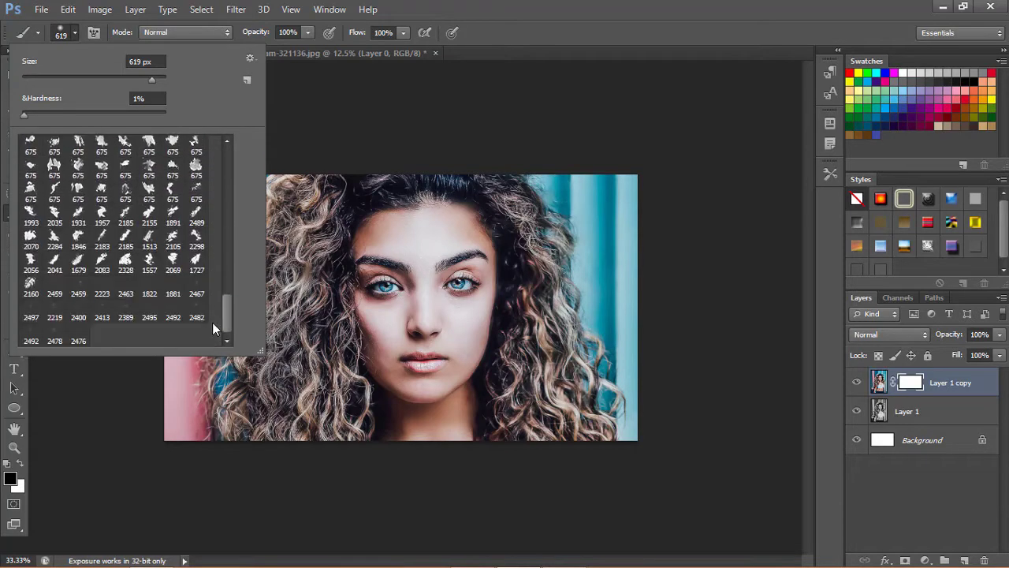
pyautogui.click(250, 58)
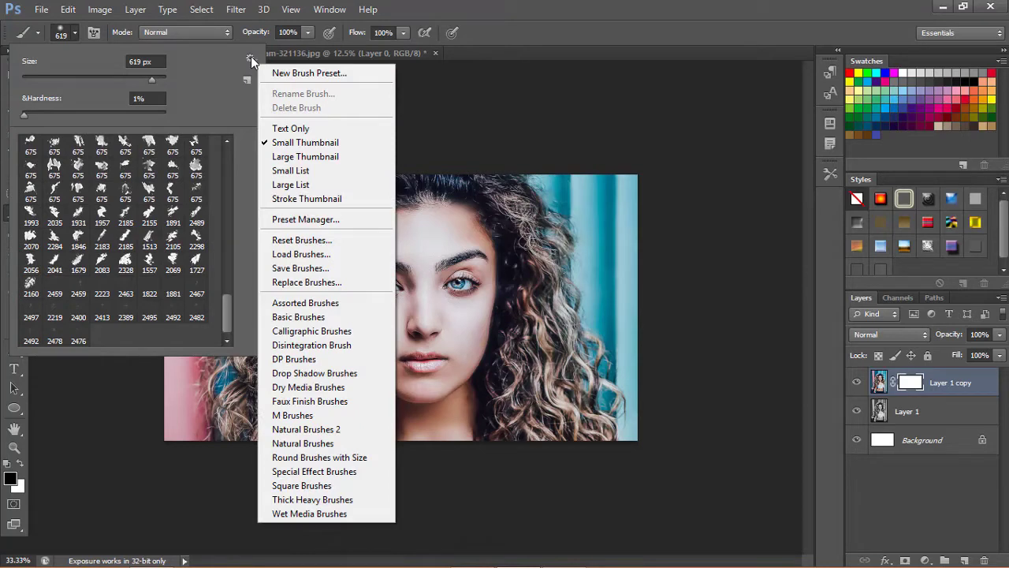
pyautogui.click(290, 254)
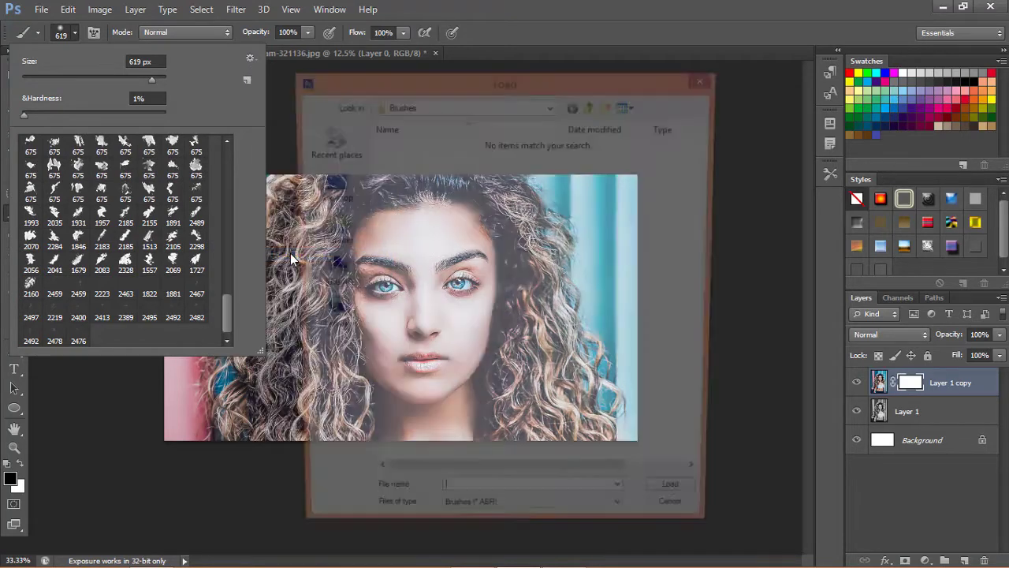
pyautogui.click(329, 268)
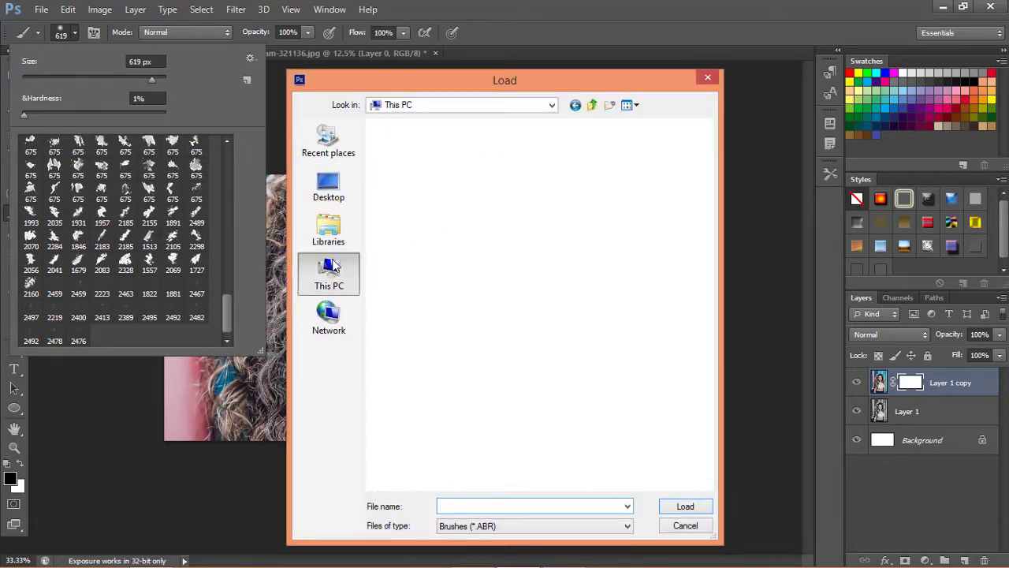
pyautogui.doubleClick(438, 210)
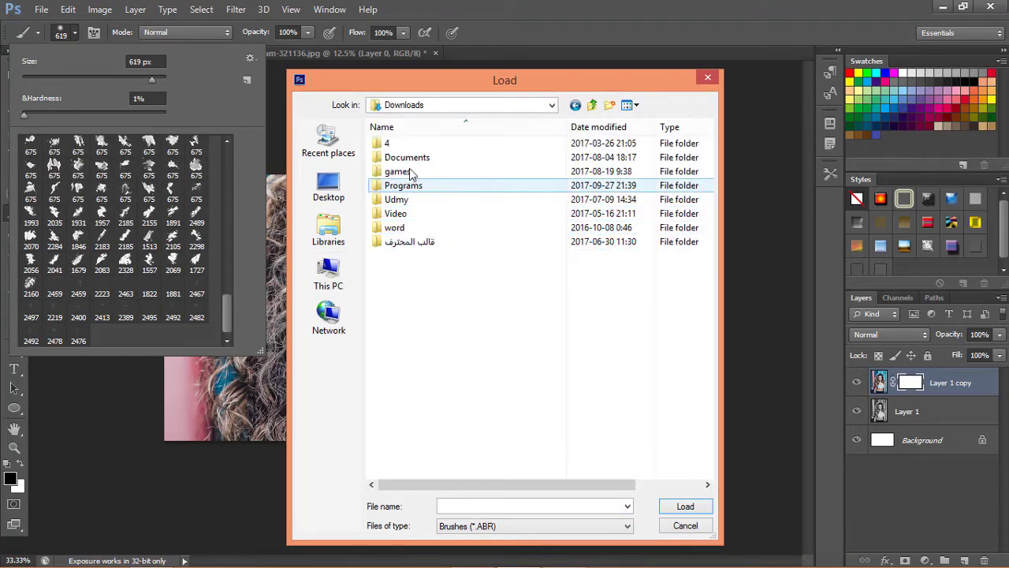
pyautogui.doubleClick(402, 186)
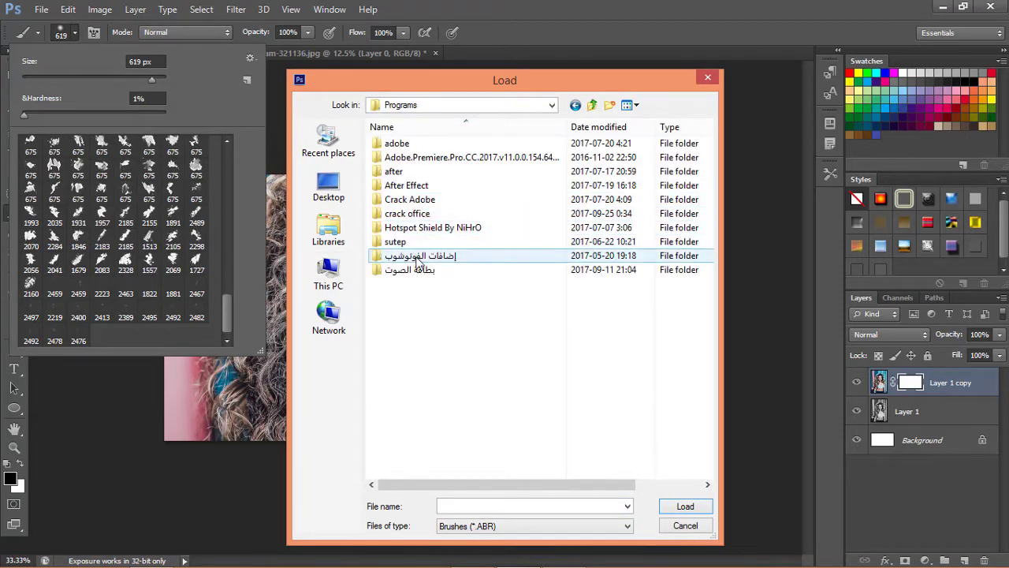
pyautogui.doubleClick(417, 260)
pyautogui.click(398, 160)
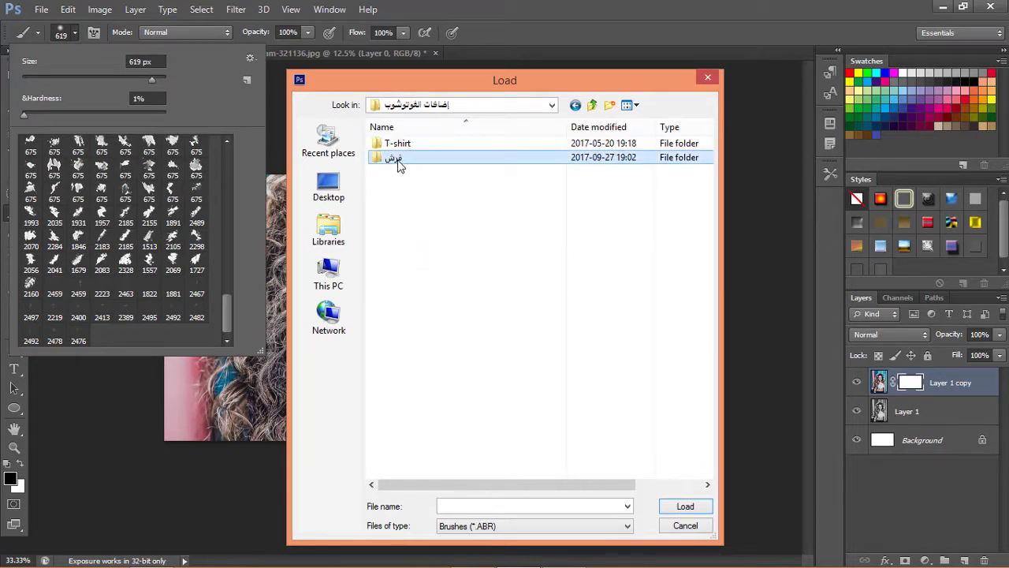
pyautogui.doubleClick(398, 162)
pyautogui.click(407, 148)
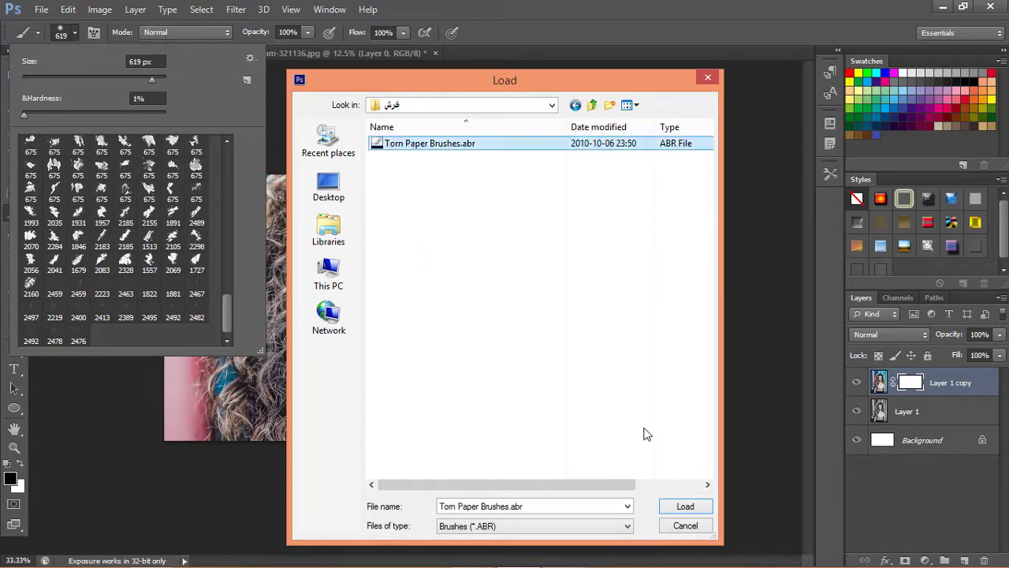
pyautogui.click(707, 81)
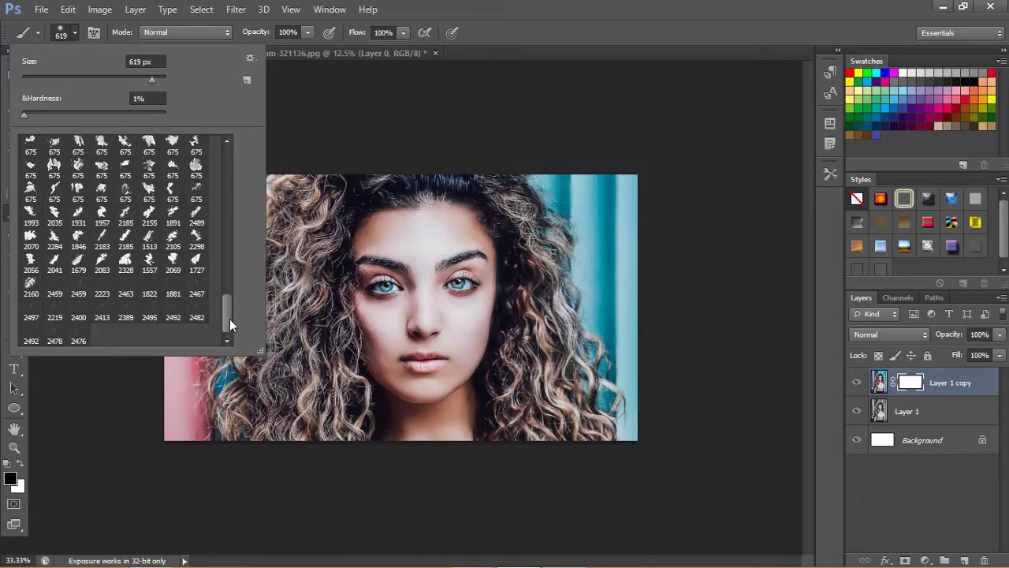
# Use torn-paper brush 2029 resized to 1245 px, then add an empty Layer 2
pyautogui.scroll(1, 230, 315)
pyautogui.scroll(2, 232, 304)
pyautogui.scroll(-1, 234, 303)
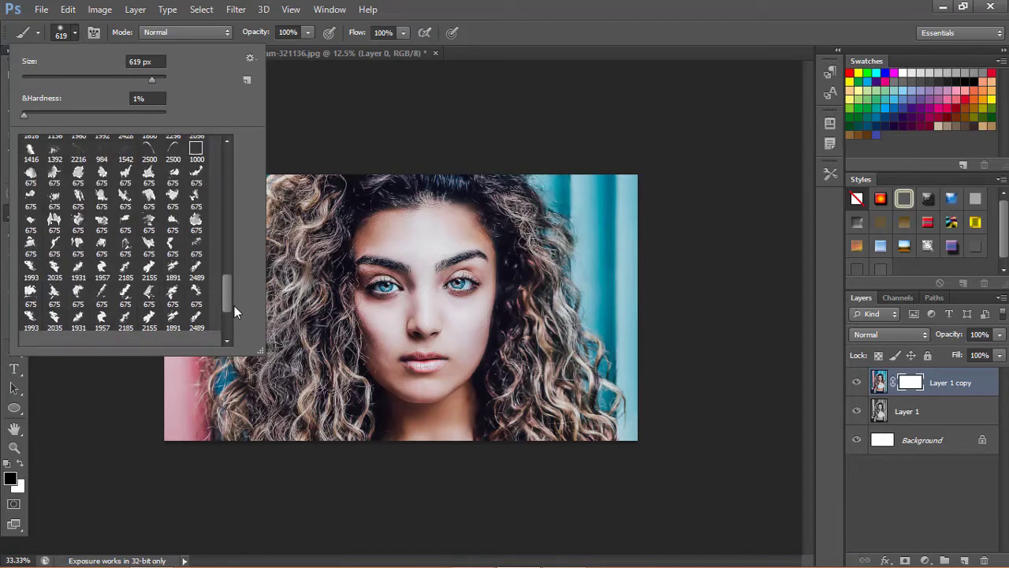
pyautogui.scroll(-1, 233, 311)
pyautogui.scroll(-1, 233, 320)
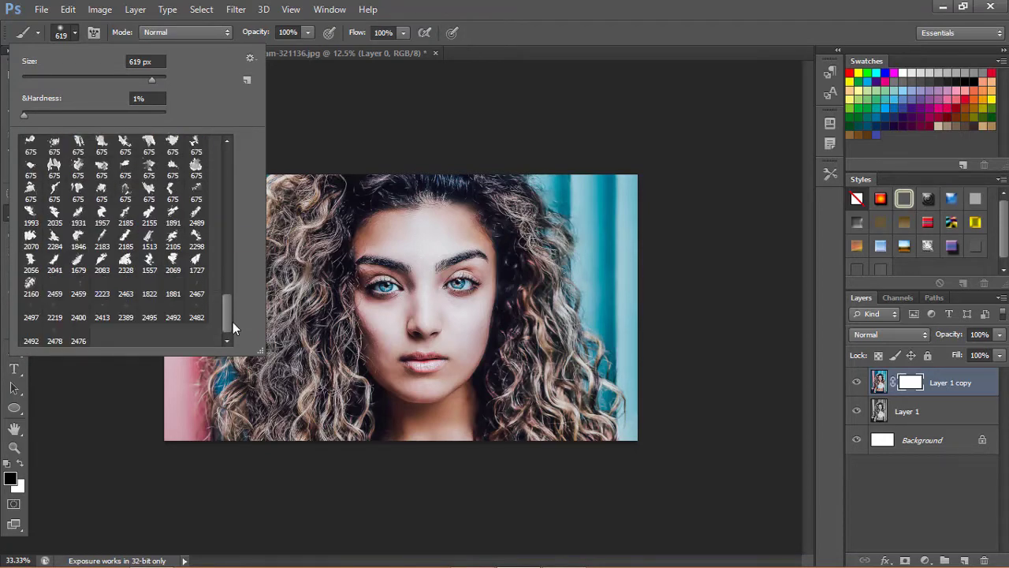
pyautogui.click(196, 310)
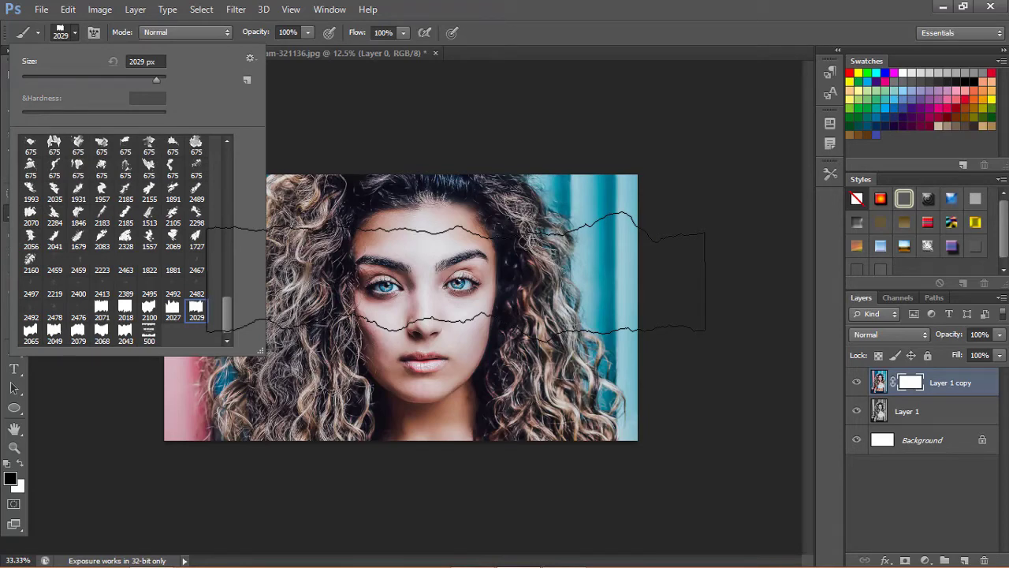
pyautogui.press('Return')
pyautogui.hotkey('ctrl', '-')
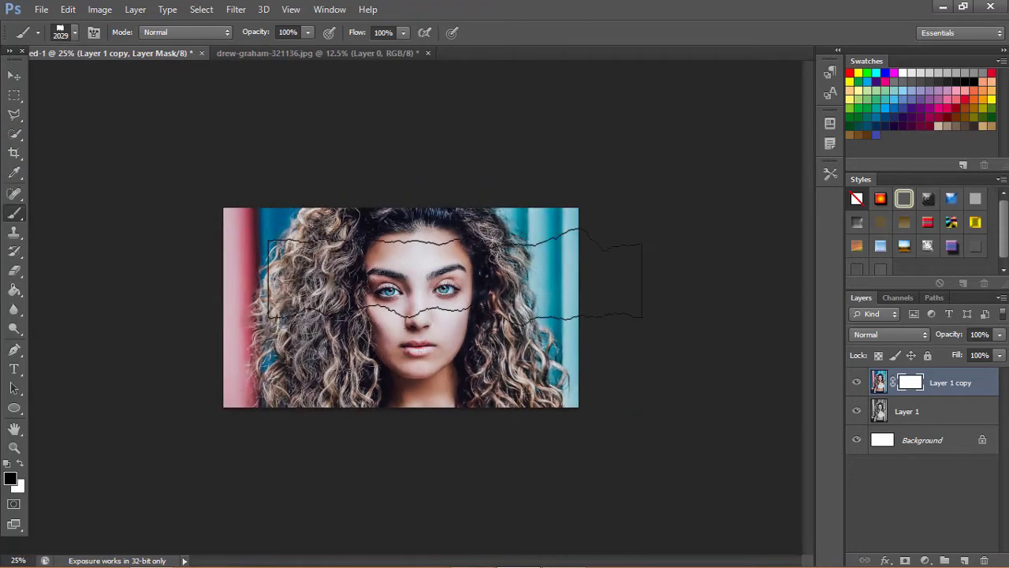
pyautogui.moveTo(399, 299); pyautogui.dragTo(347, 297)
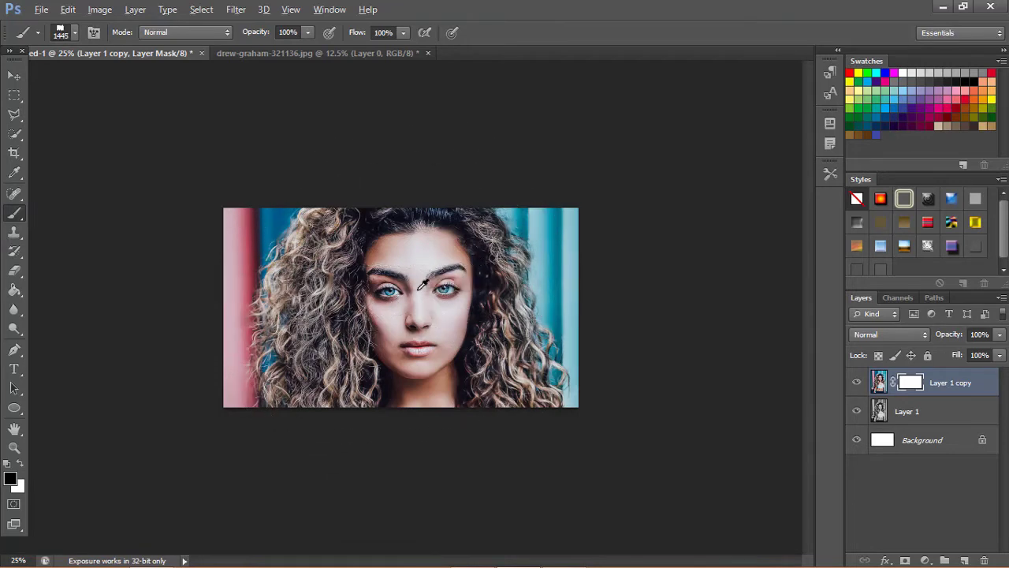
pyautogui.moveTo(415, 298); pyautogui.dragTo(398, 302)
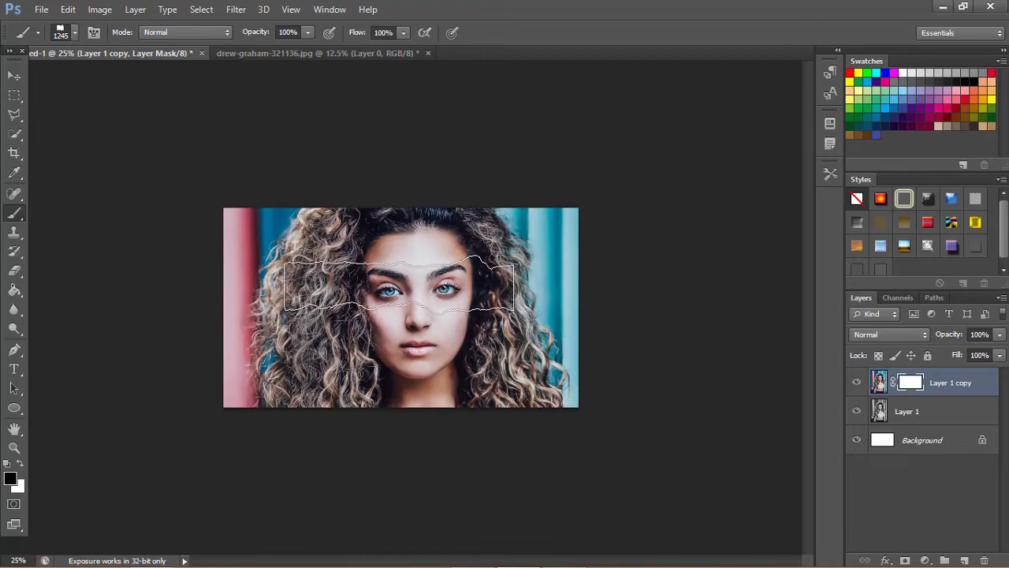
pyautogui.hotkey('ctrl', '+')
pyautogui.hotkey('ctrl', '+')
pyautogui.hotkey('ctrl', '+')
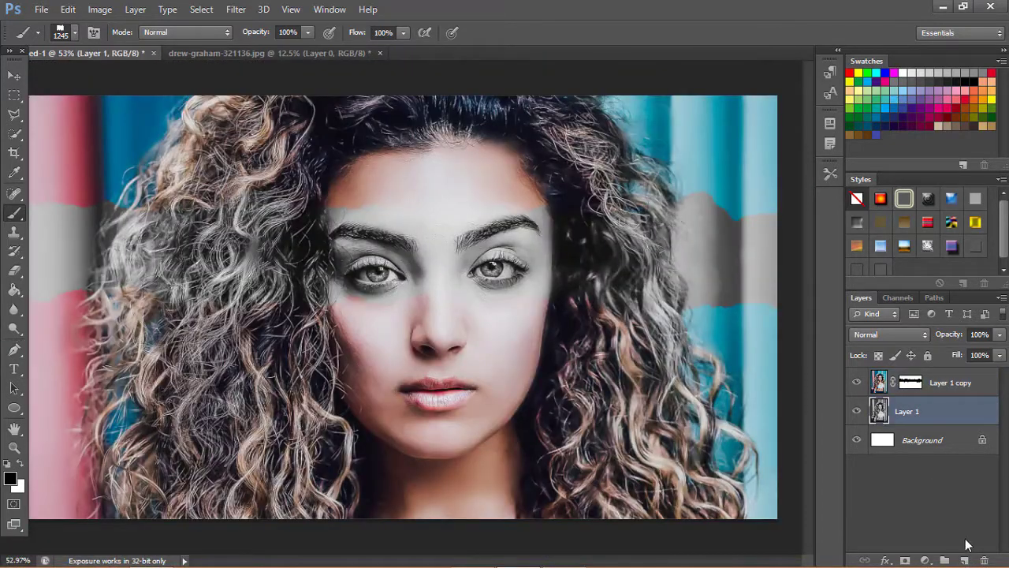
pyautogui.click(963, 560)
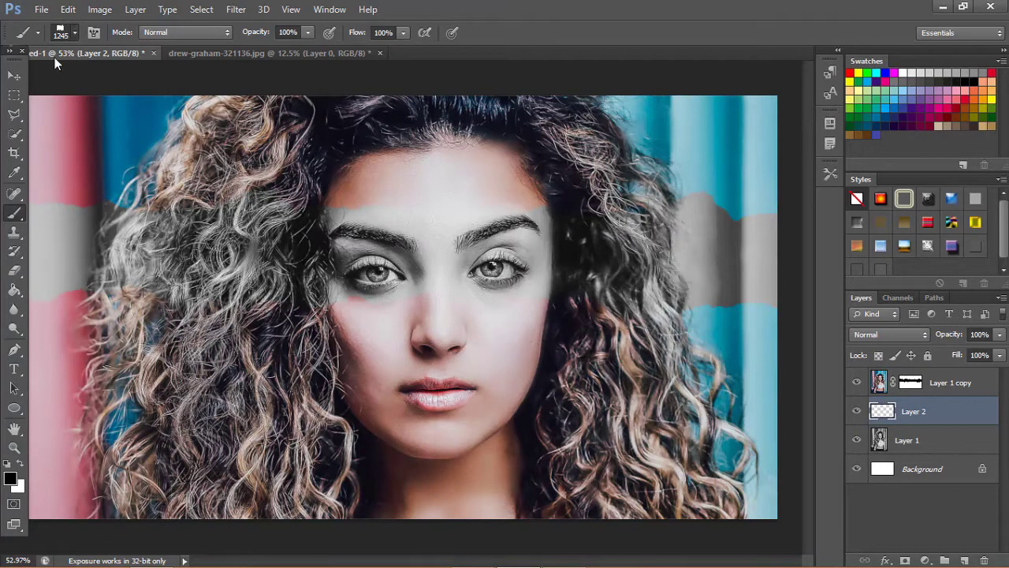
# Set up a smaller soft round brush with 11% hardness
pyautogui.click(63, 32)
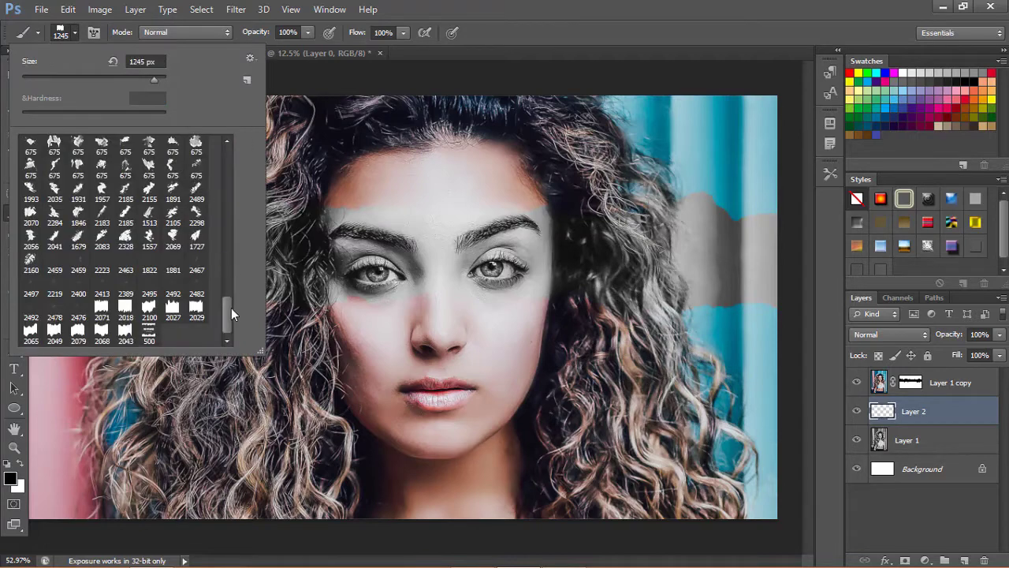
pyautogui.moveTo(227, 308); pyautogui.dragTo(219, 145)
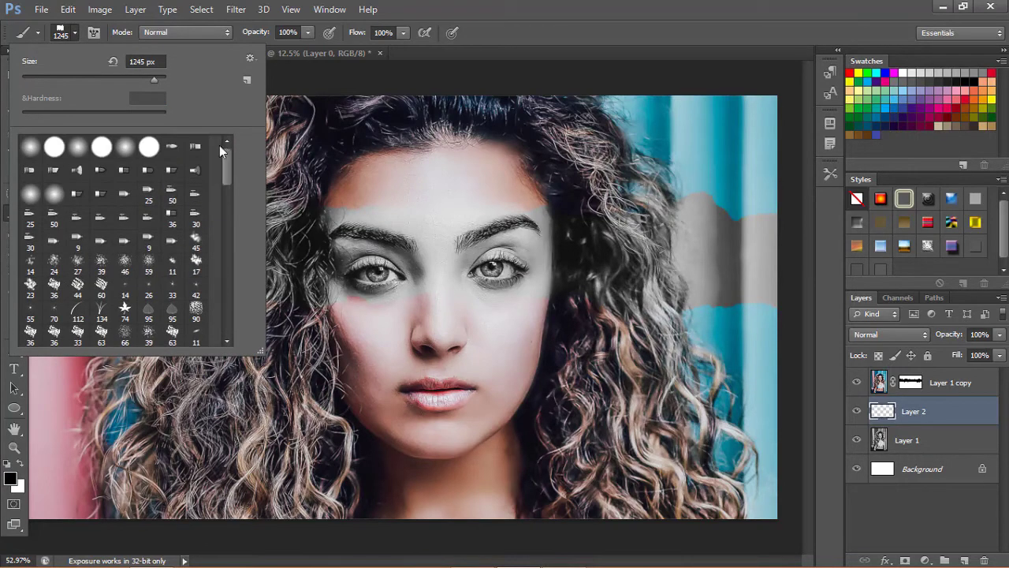
pyautogui.click(37, 149)
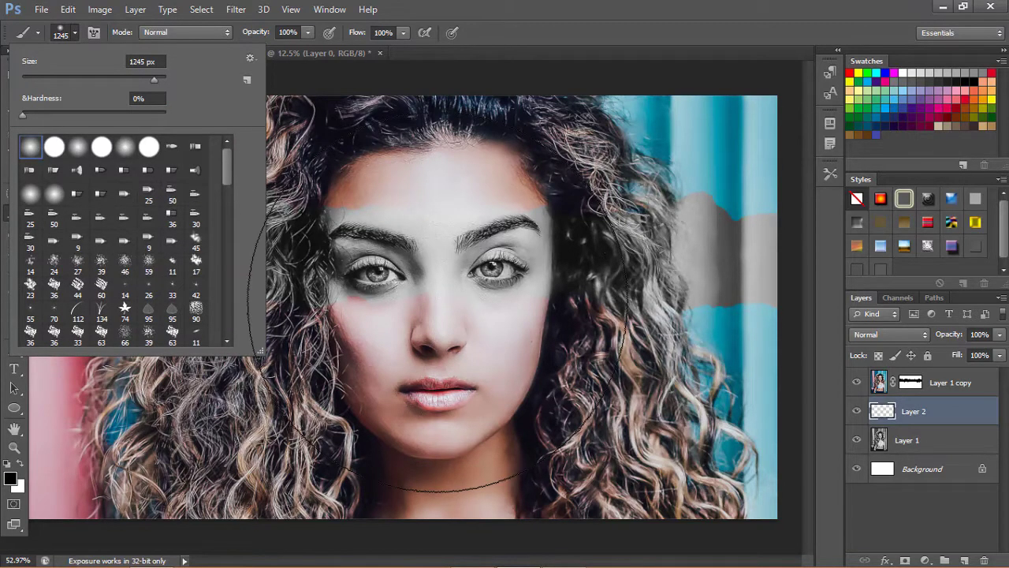
pyautogui.press('Return')
pyautogui.moveTo(392, 308); pyautogui.dragTo(181, 264)
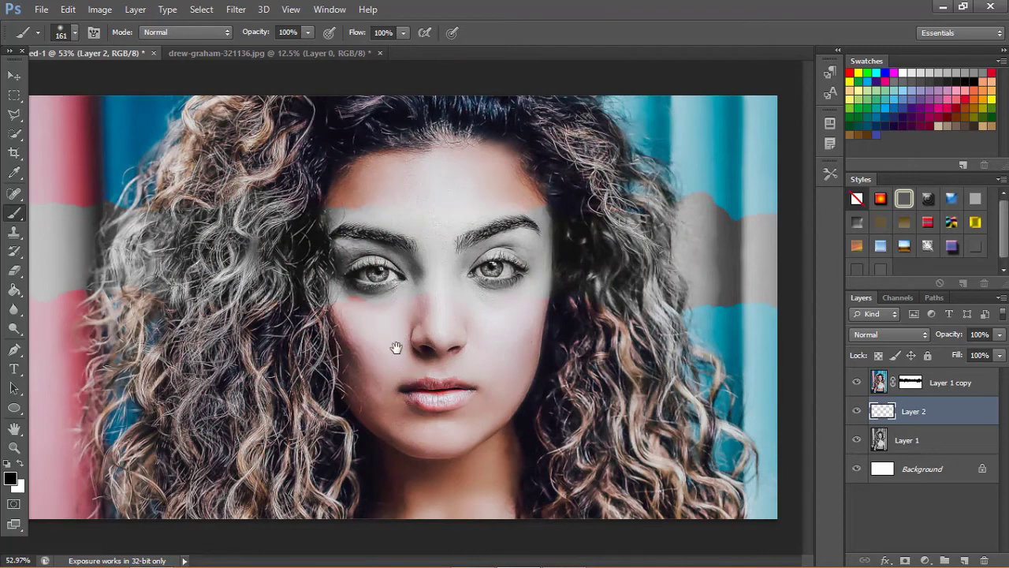
pyautogui.rightClick(675, 396)
pyautogui.click(708, 326)
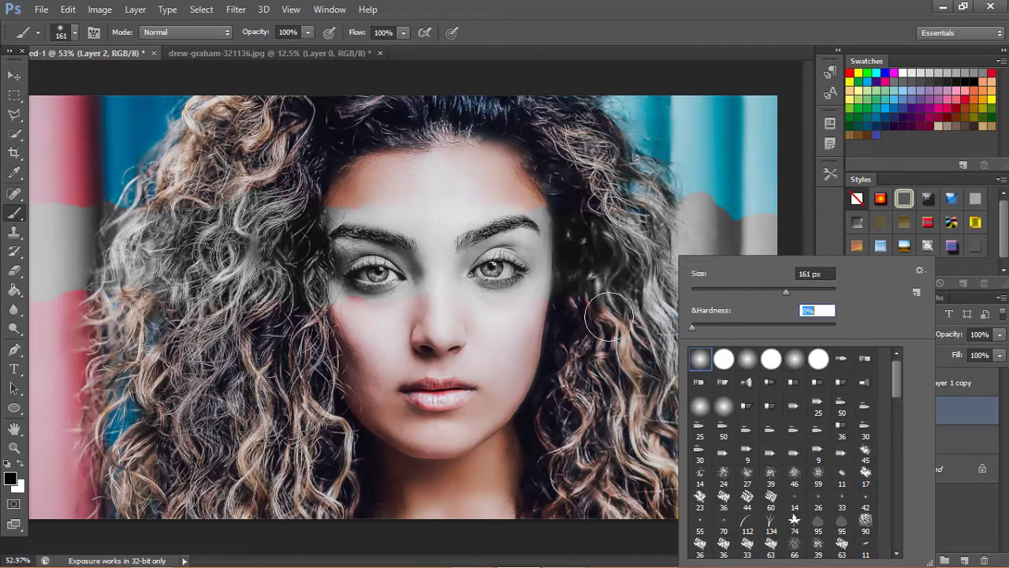
pyautogui.press('Return')
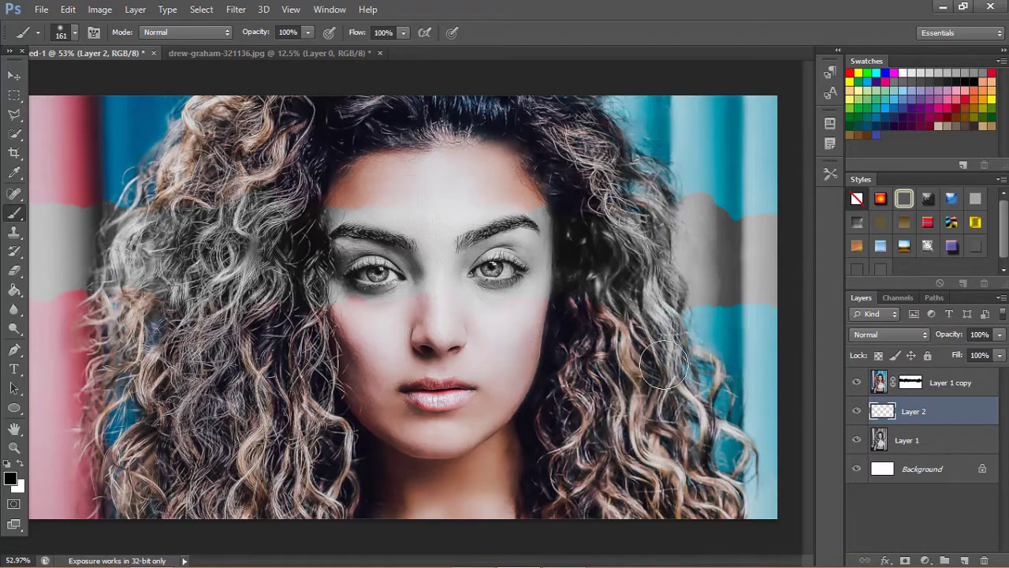
# Paint soft dark shadows along the eye band's torn edges on Layer 2, then add Layer 3
pyautogui.moveTo(359, 295); pyautogui.dragTo(517, 296)
pyautogui.moveTo(167, 300); pyautogui.dragTo(549, 296)
pyautogui.moveTo(216, 205); pyautogui.dragTo(552, 213)
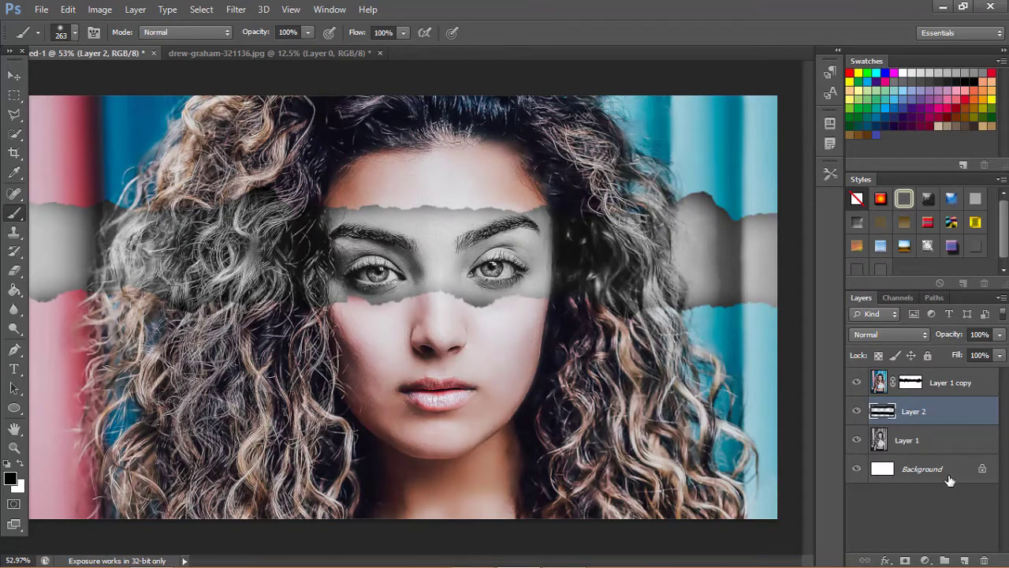
pyautogui.click(966, 559)
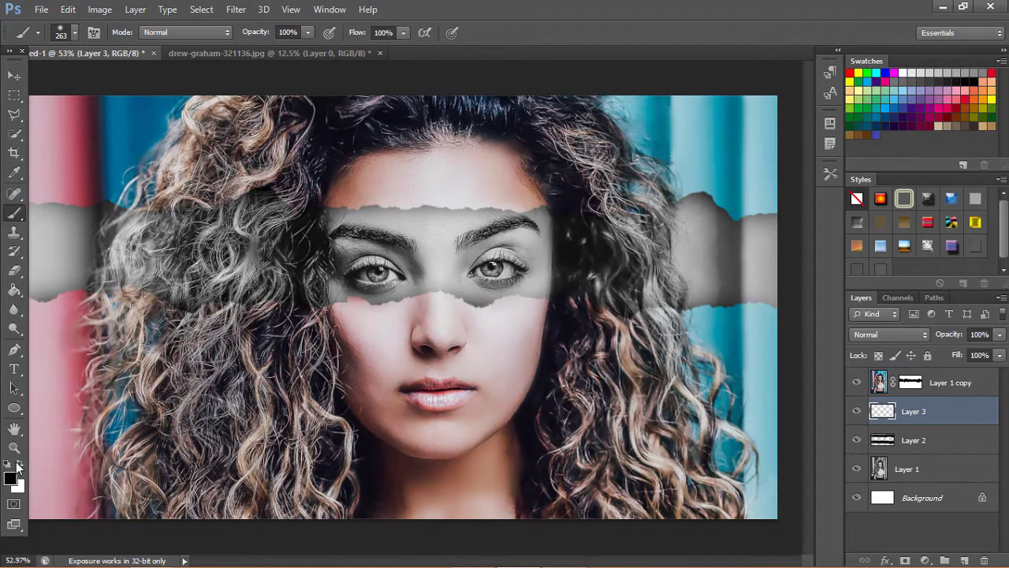
# Fill the torn eye strip with white on Layer 3, compare stacking order, and add a layer mask
pyautogui.press('x')
pyautogui.click(13, 292)
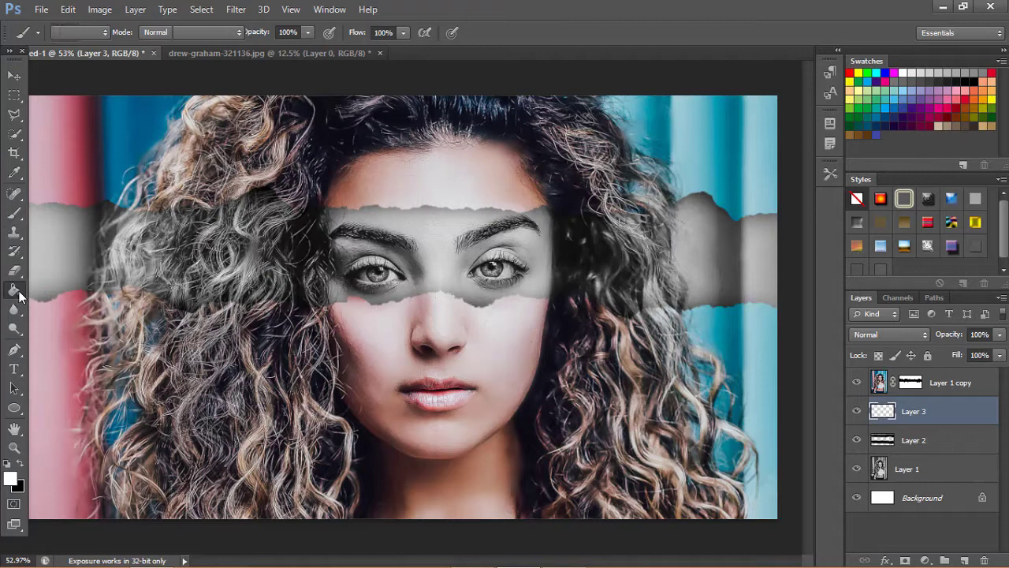
pyautogui.click(409, 273)
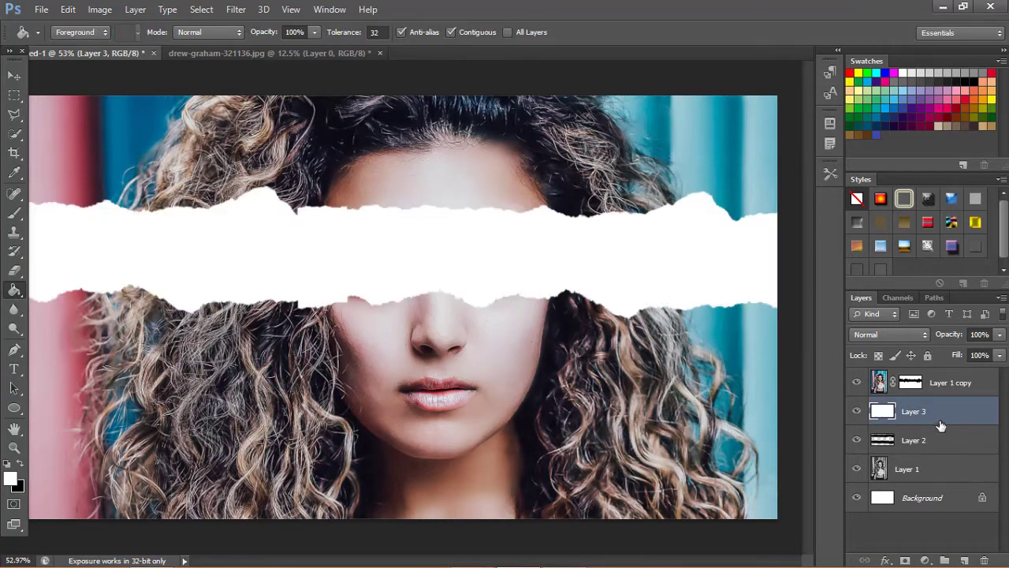
pyautogui.moveTo(954, 416); pyautogui.dragTo(947, 443)
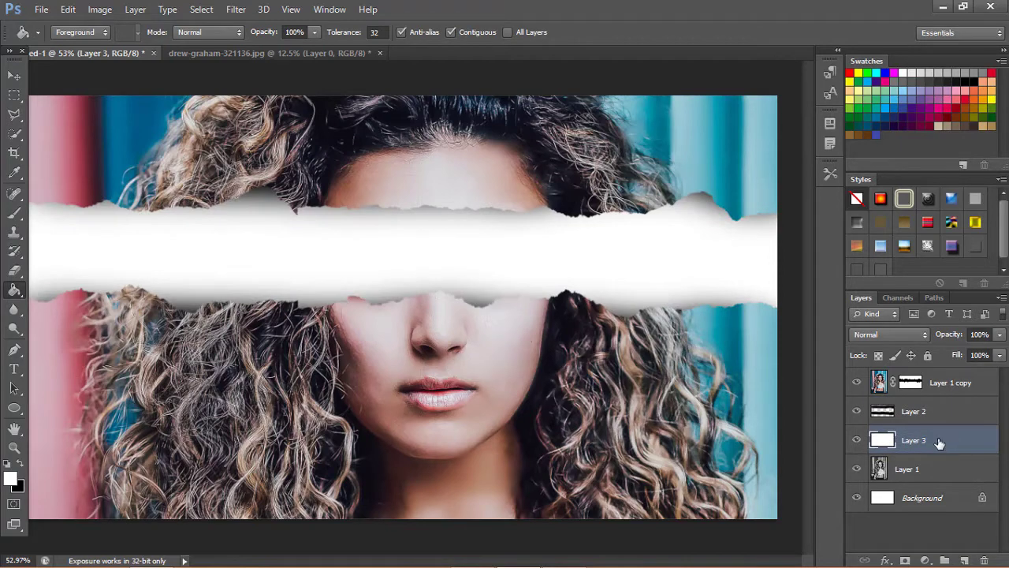
pyautogui.moveTo(940, 439); pyautogui.dragTo(944, 409)
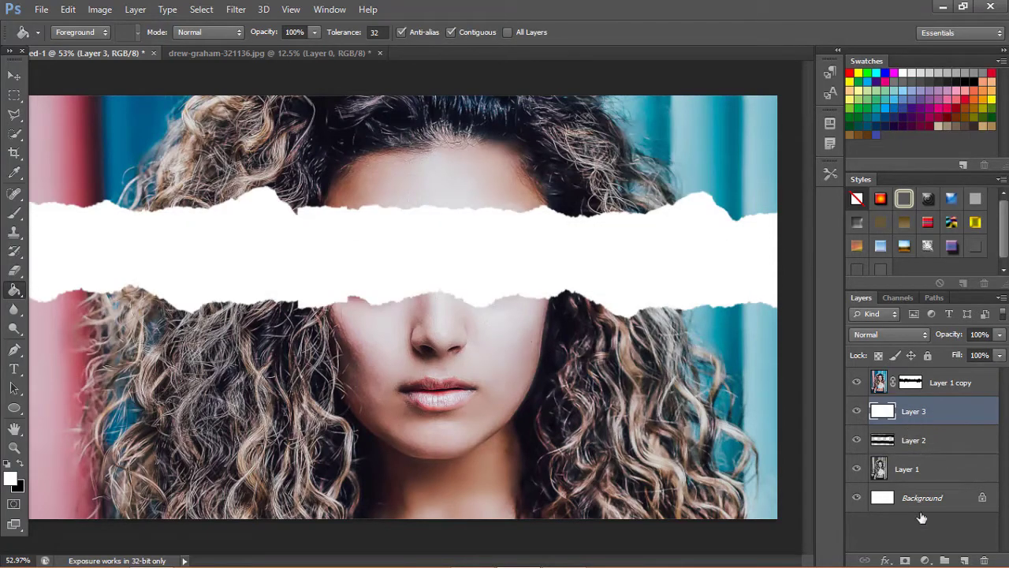
pyautogui.click(905, 560)
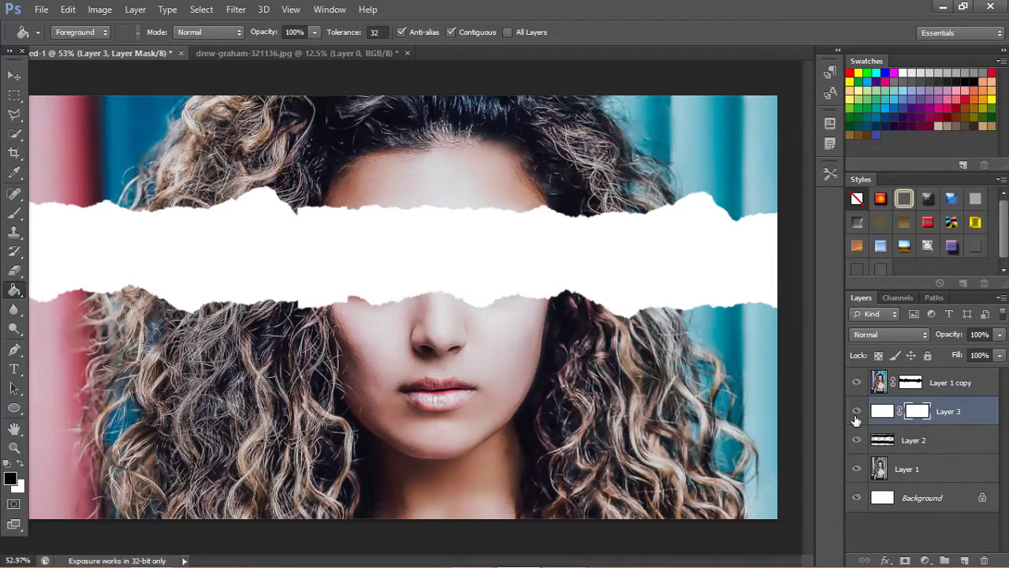
pyautogui.click(857, 413)
# Choose torn-paper brush 2029 and paint Layer 3's mask to reveal the grey eye band
pyautogui.click(15, 213)
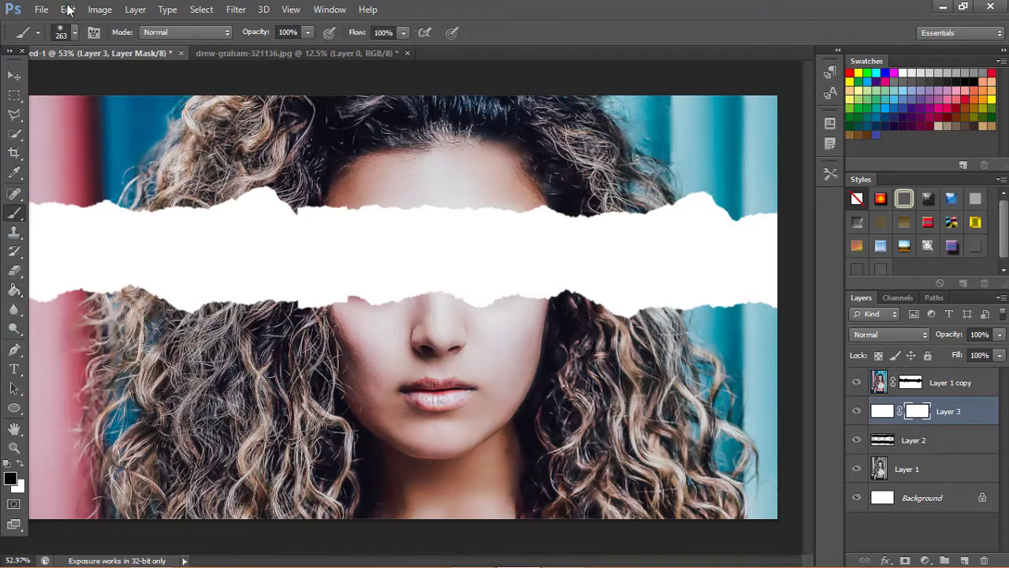
pyautogui.click(70, 32)
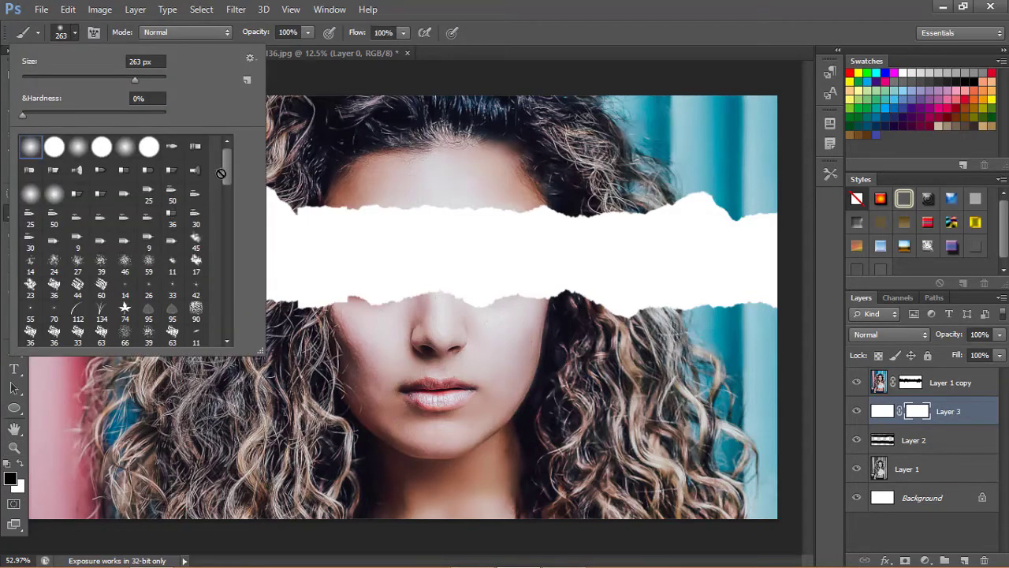
pyautogui.moveTo(225, 177); pyautogui.dragTo(213, 328)
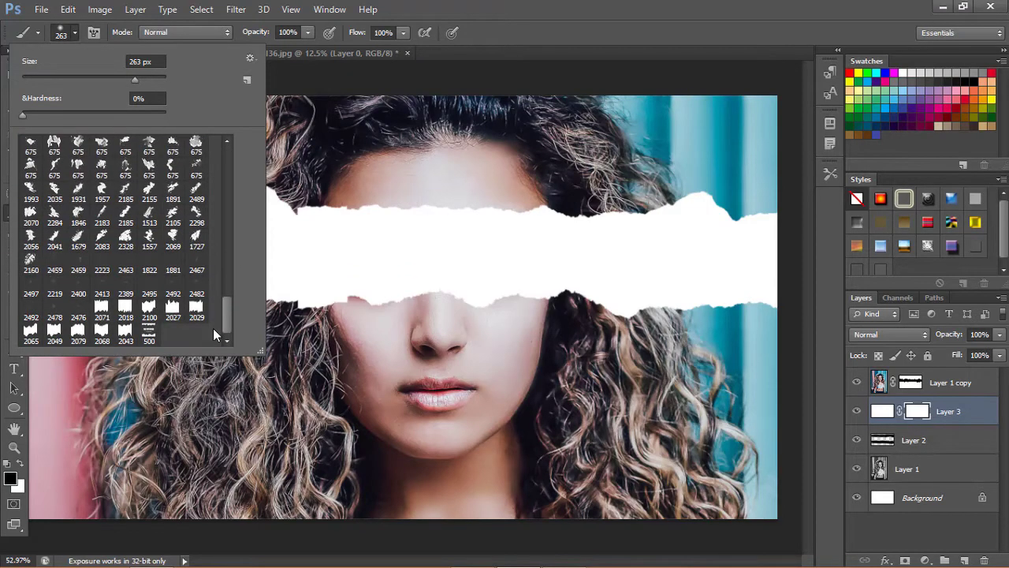
pyautogui.click(196, 309)
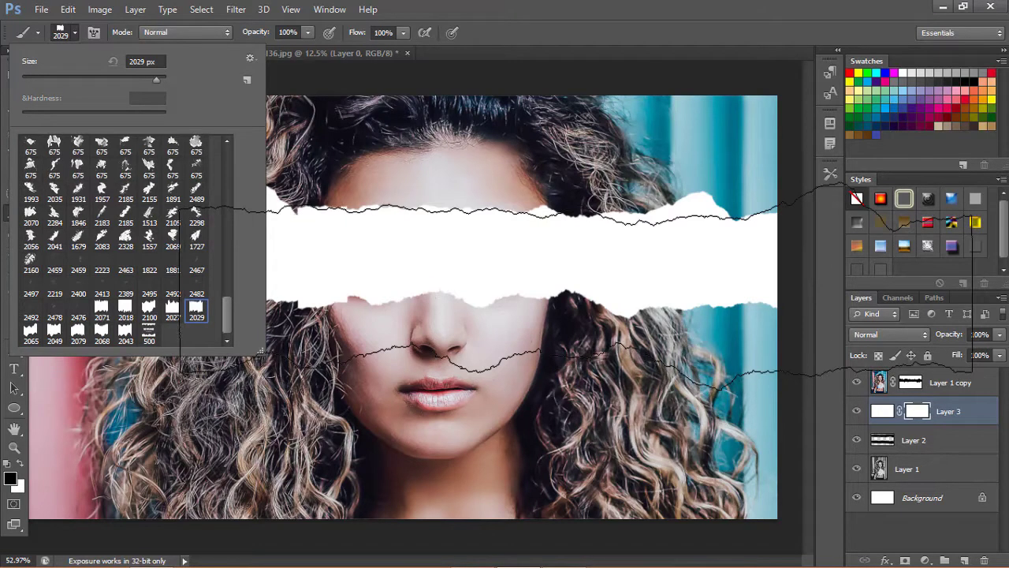
pyautogui.press('Return')
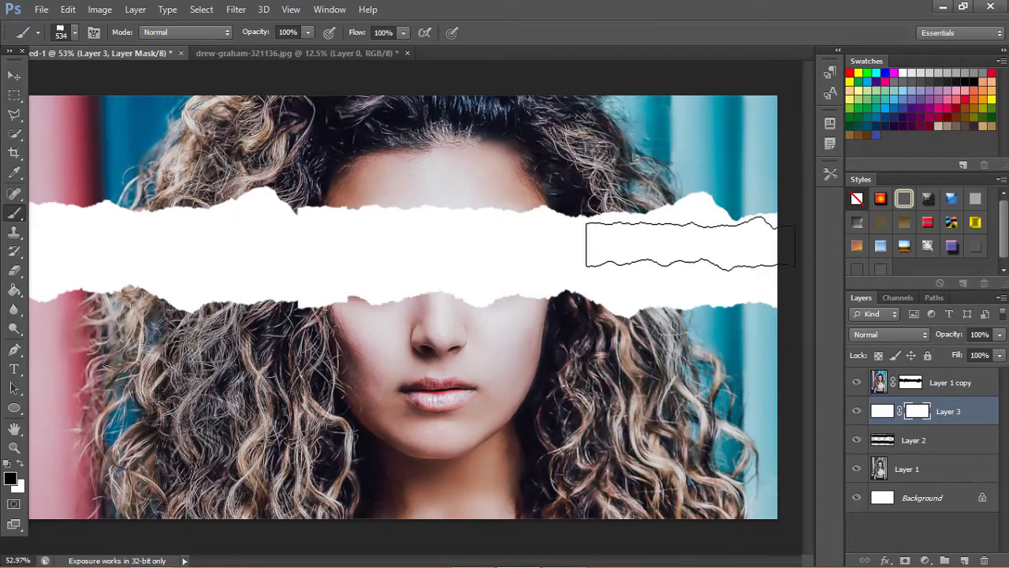
pyautogui.moveTo(79, 244); pyautogui.dragTo(394, 244)
pyautogui.hotkey('ctrl', 'z')
pyautogui.hotkey('ctrl', '+')
pyautogui.hotkey('ctrl', '+')
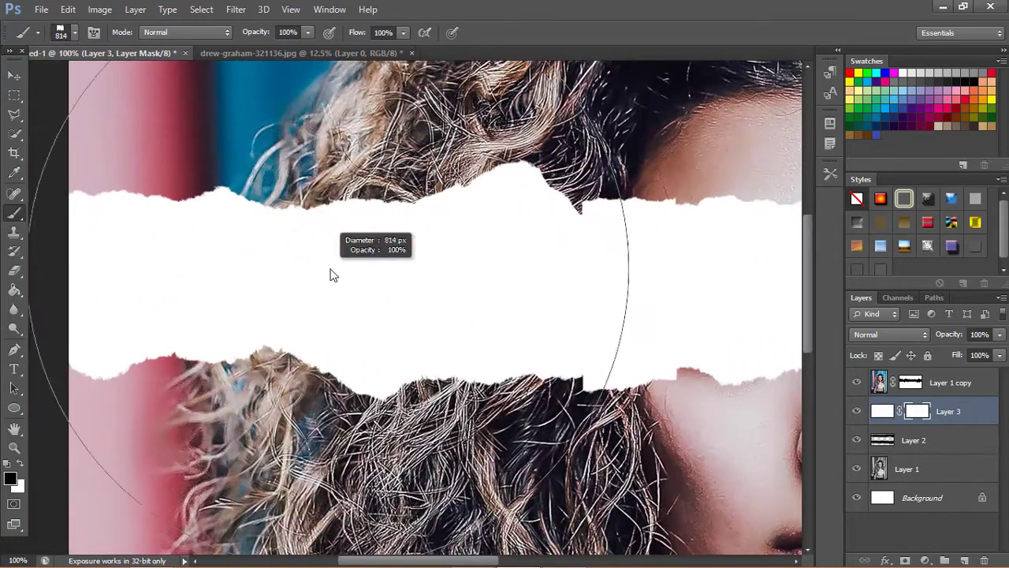
pyautogui.moveTo(329, 272)
pyautogui.mouseDown()
pyautogui.moveTo(118, 273)
pyautogui.moveTo(331, 295)
pyautogui.moveTo(314, 288)
pyautogui.mouseUp()
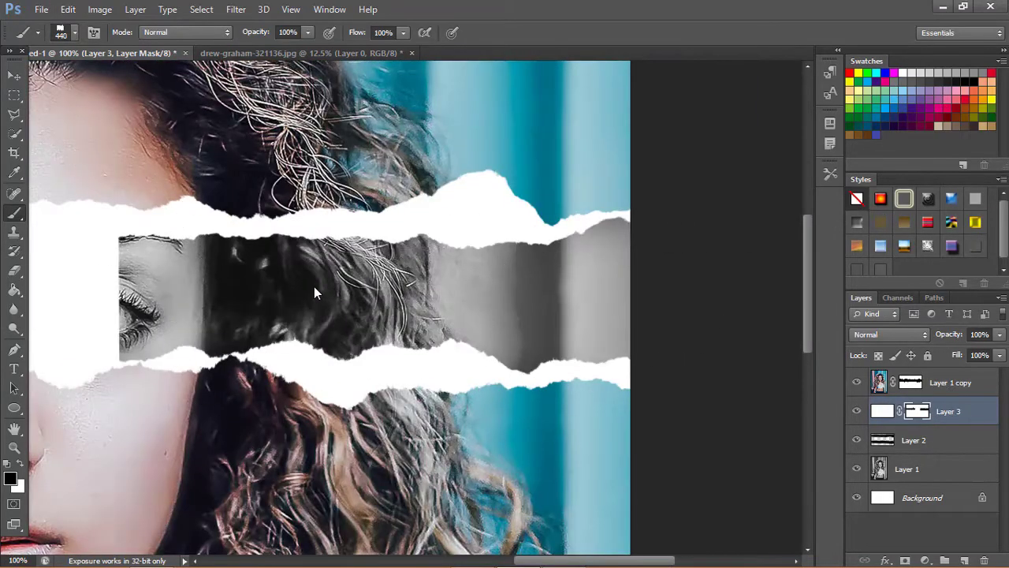
# Tilt the brush tip angle, set black as the foreground colour, and select Layer 2
pyautogui.click(92, 33)
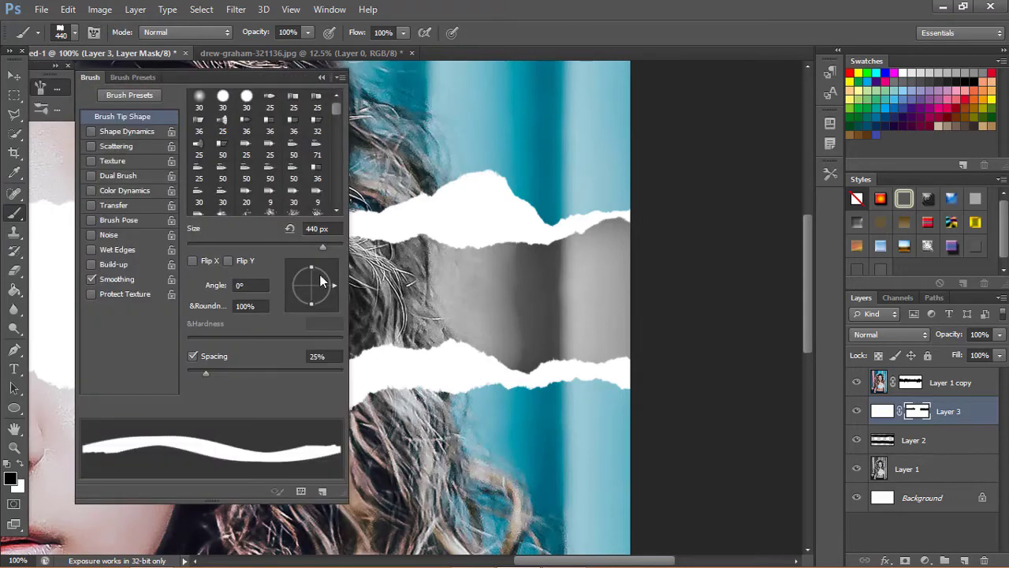
pyautogui.moveTo(335, 287); pyautogui.dragTo(332, 293)
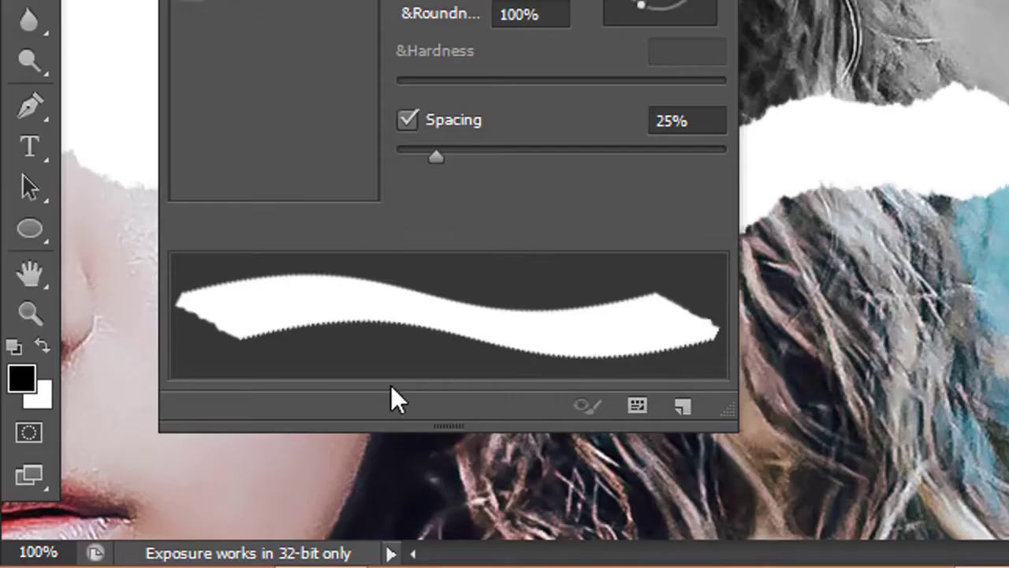
pyautogui.click(43, 347)
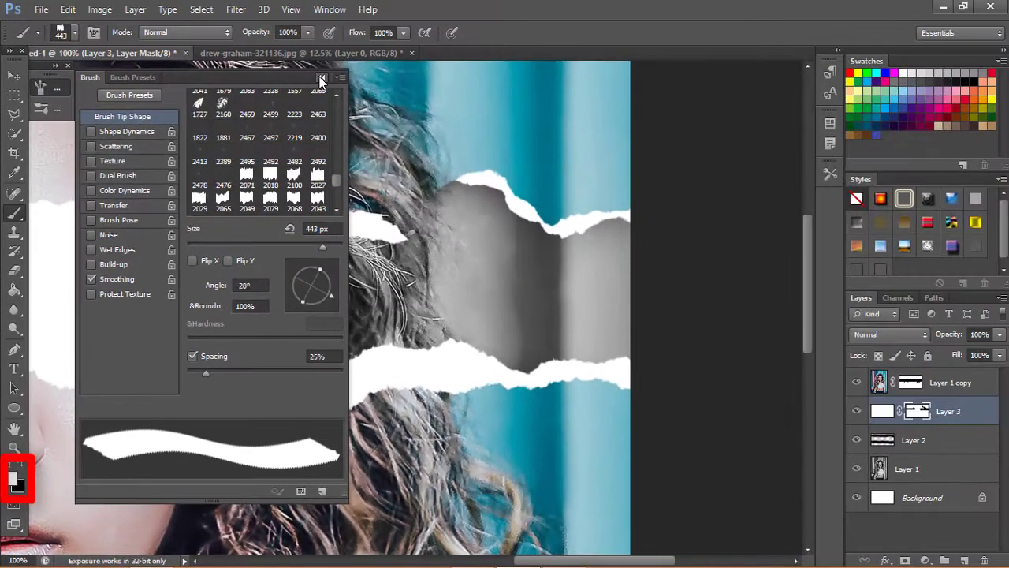
pyautogui.press('F5')
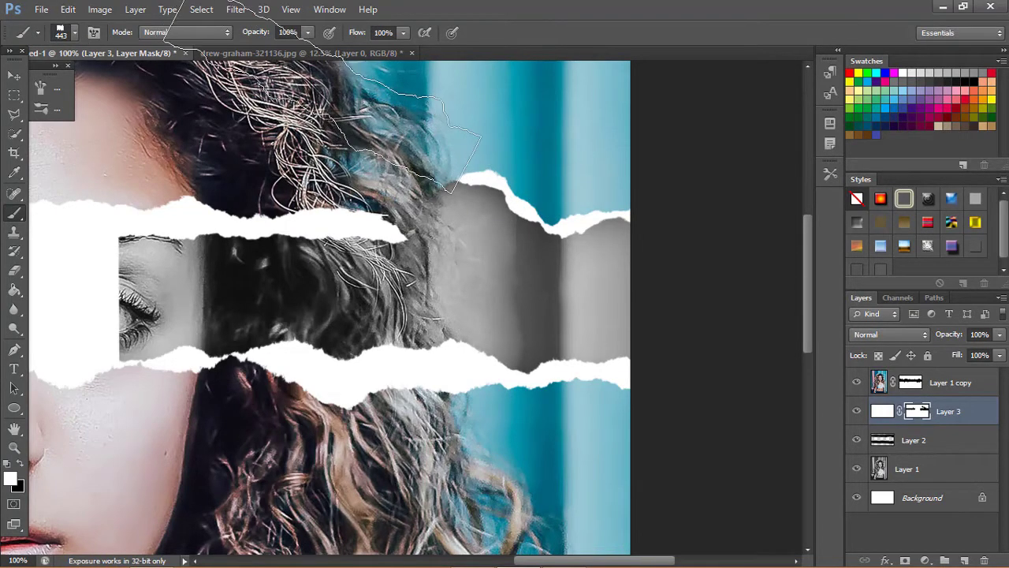
pyautogui.press('x')
pyautogui.press('F5')
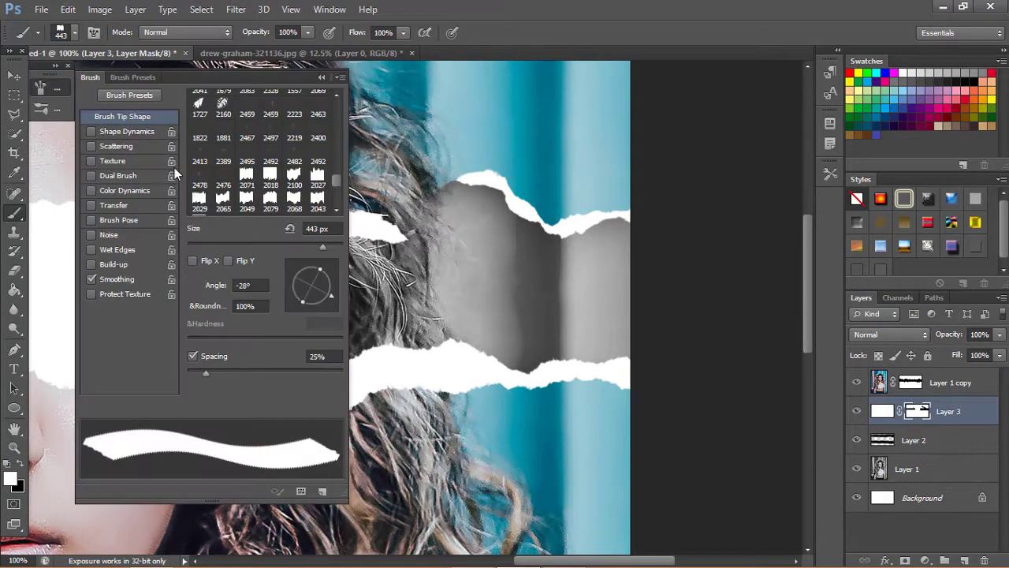
pyautogui.press('F5')
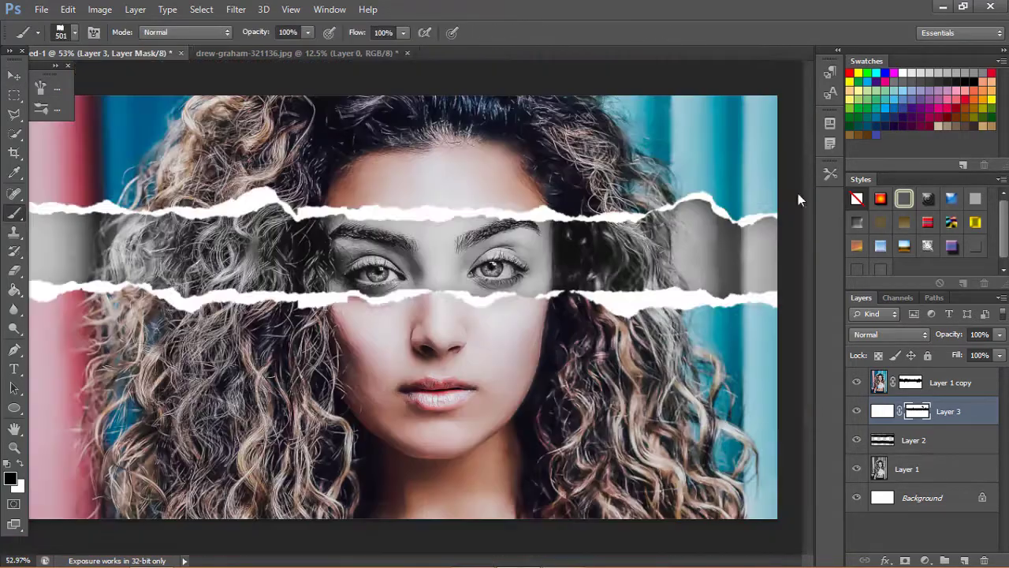
pyautogui.click(911, 441)
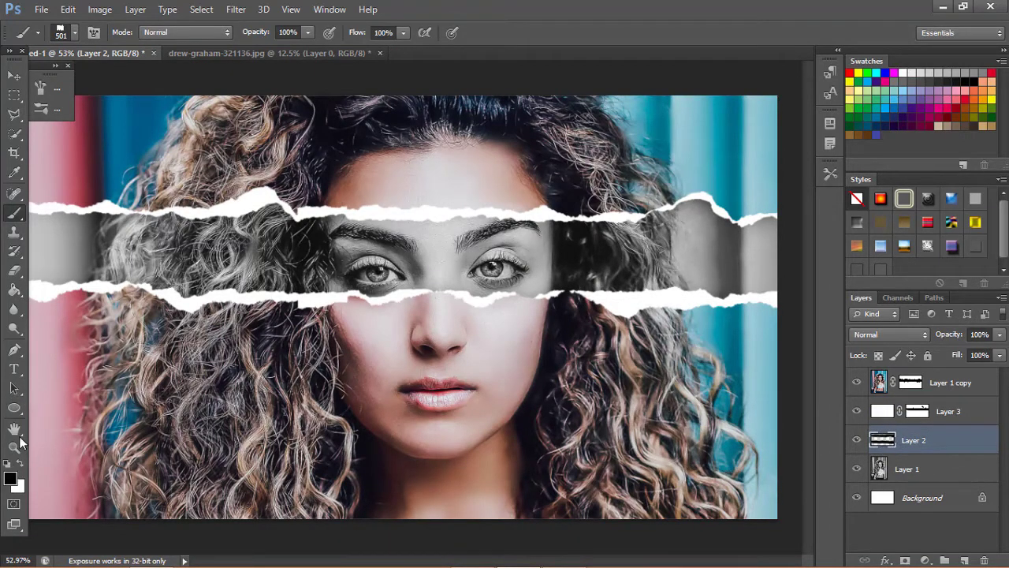
# Clear a stray wavy selection on the hair and pick a soft round brush
pyautogui.moveTo(380, 410); pyautogui.dragTo(186, 412)
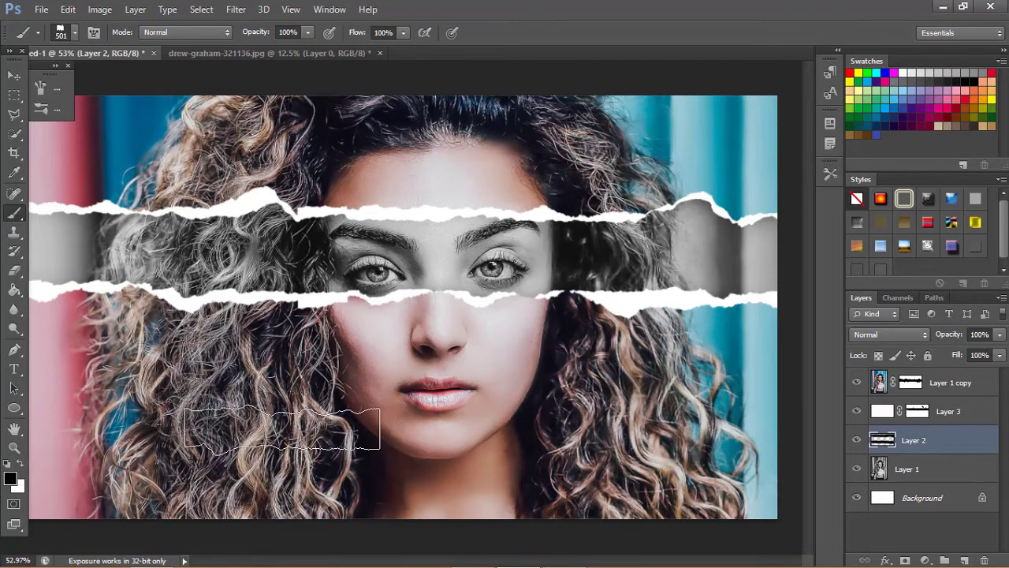
pyautogui.hotkey('ctrl', 'd')
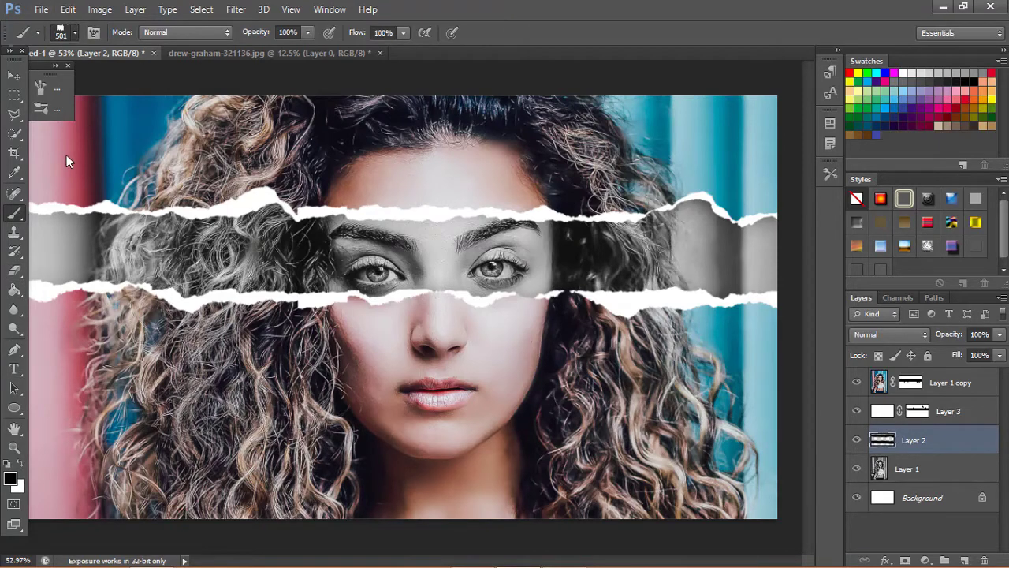
pyautogui.click(60, 32)
pyautogui.scroll(3, 129, 249)
pyautogui.scroll(3, 129, 249)
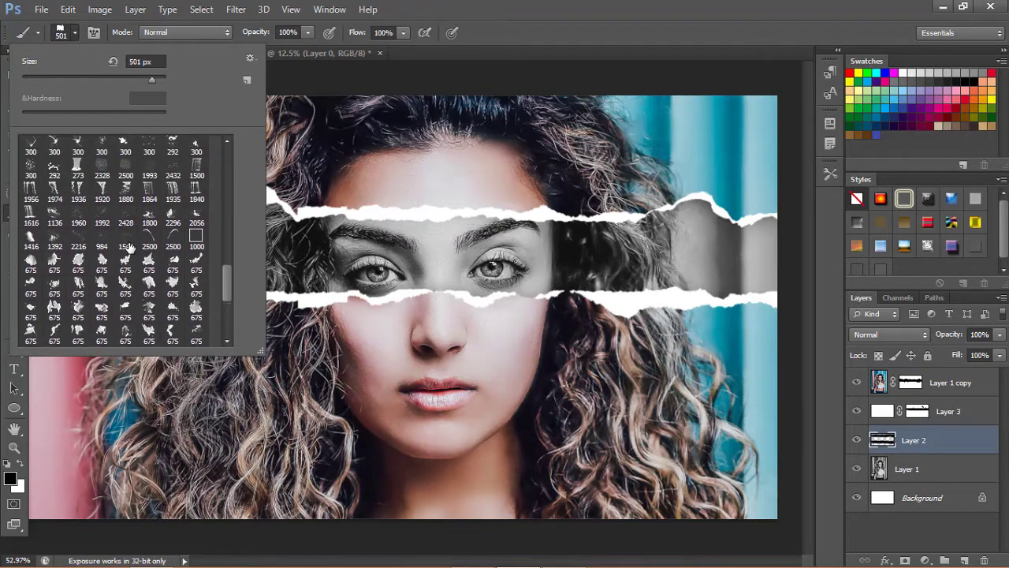
pyautogui.scroll(3, 129, 249)
pyautogui.scroll(2, 128, 249)
pyautogui.moveTo(227, 249); pyautogui.dragTo(223, 171)
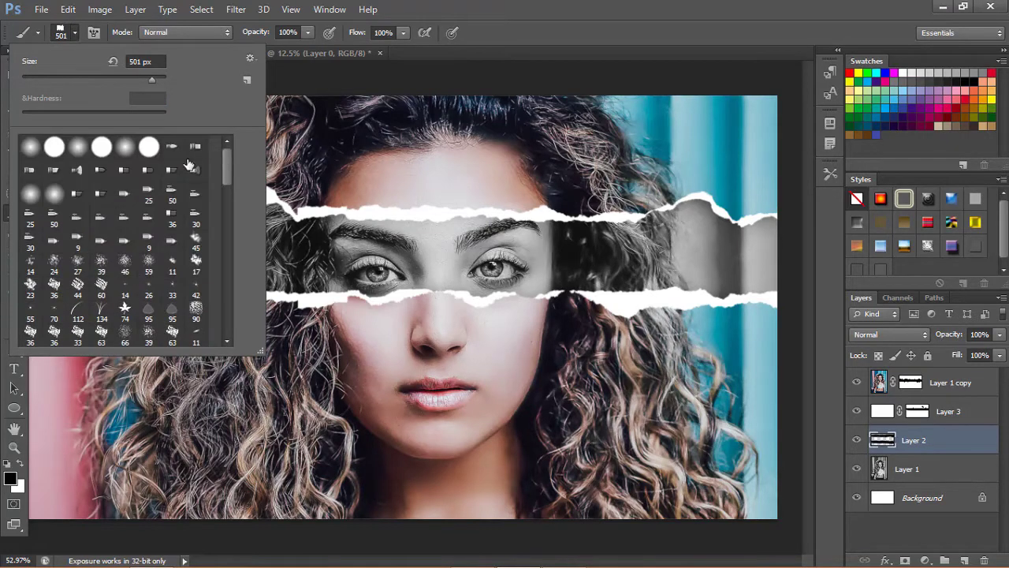
pyautogui.click(29, 149)
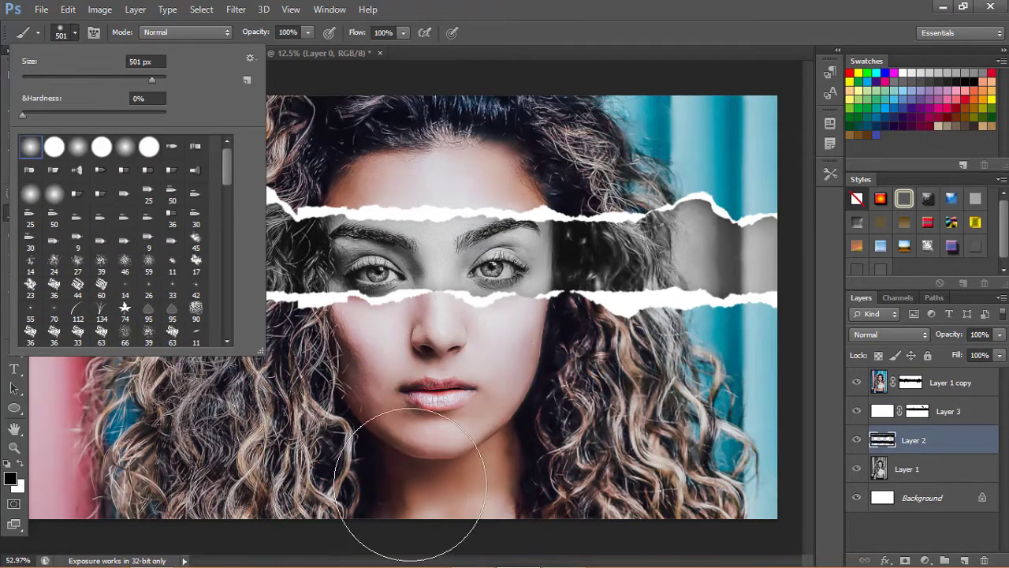
# Resize the soft brush to about 308 px and target Layer 1 copy's mask
pyautogui.click(440, 426)
pyautogui.moveTo(439, 422); pyautogui.dragTo(408, 416)
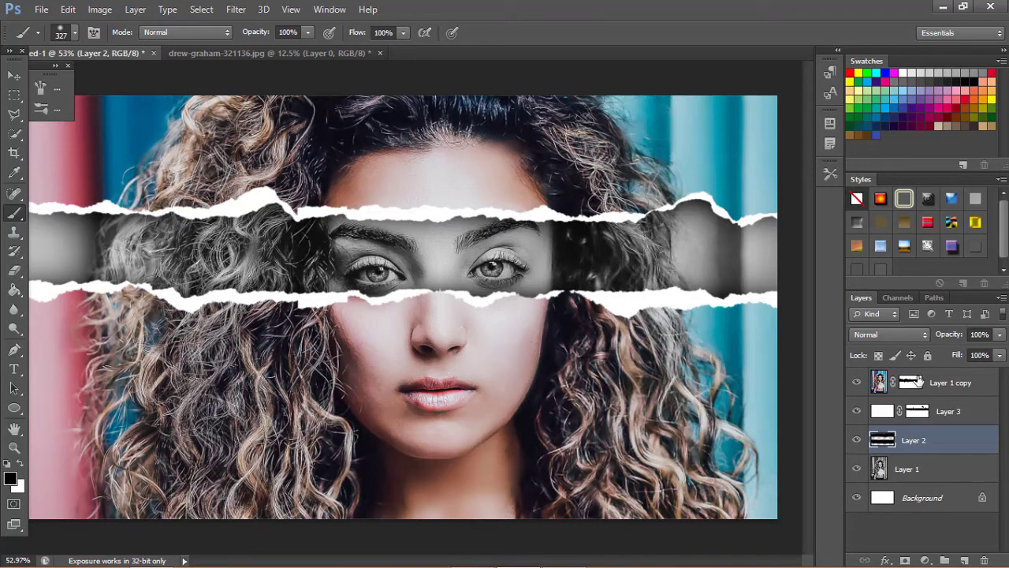
pyautogui.click(911, 382)
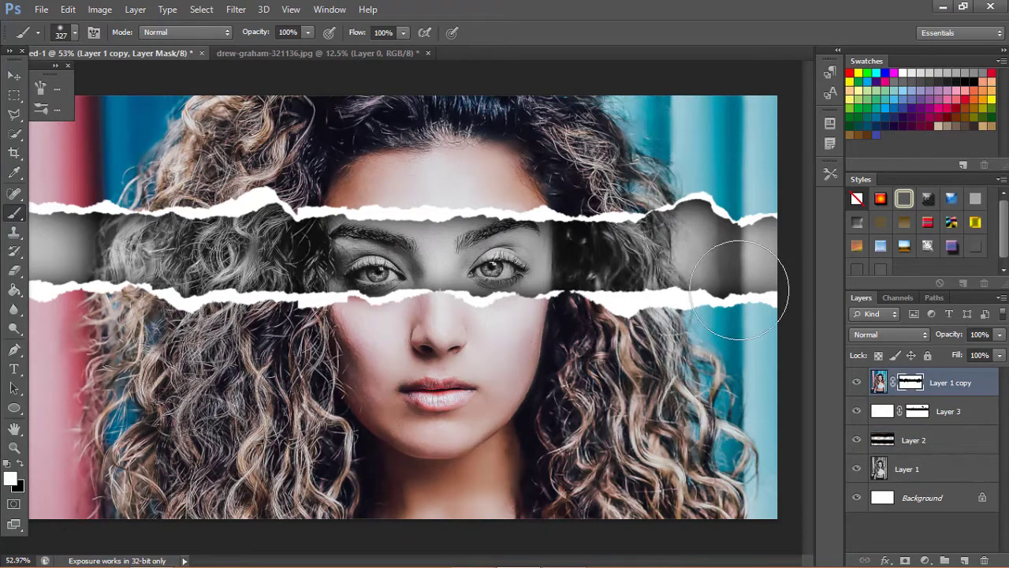
# Darken the band's right end on the mask and zoom in on the eyes
pyautogui.moveTo(754, 282); pyautogui.dragTo(577, 282)
pyautogui.hotkey('ctrl', '+')
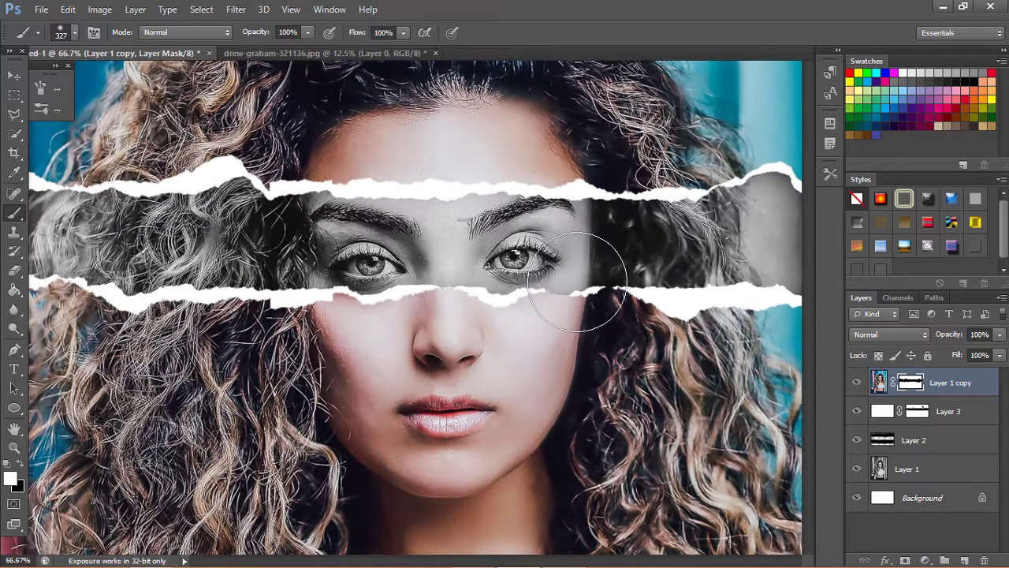
pyautogui.hotkey('ctrl', '+')
pyautogui.hotkey('ctrl', '+')
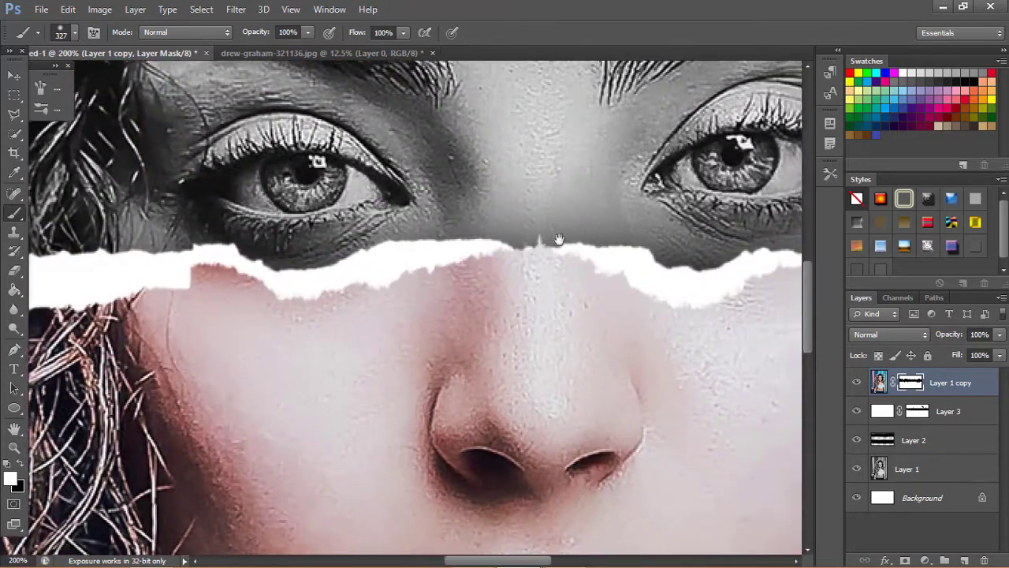
pyautogui.moveTo(713, 206); pyautogui.dragTo(531, 321)
# Restore the blue in both irises by painting white with a 24 px brush
pyautogui.moveTo(592, 281); pyautogui.dragTo(357, 266)
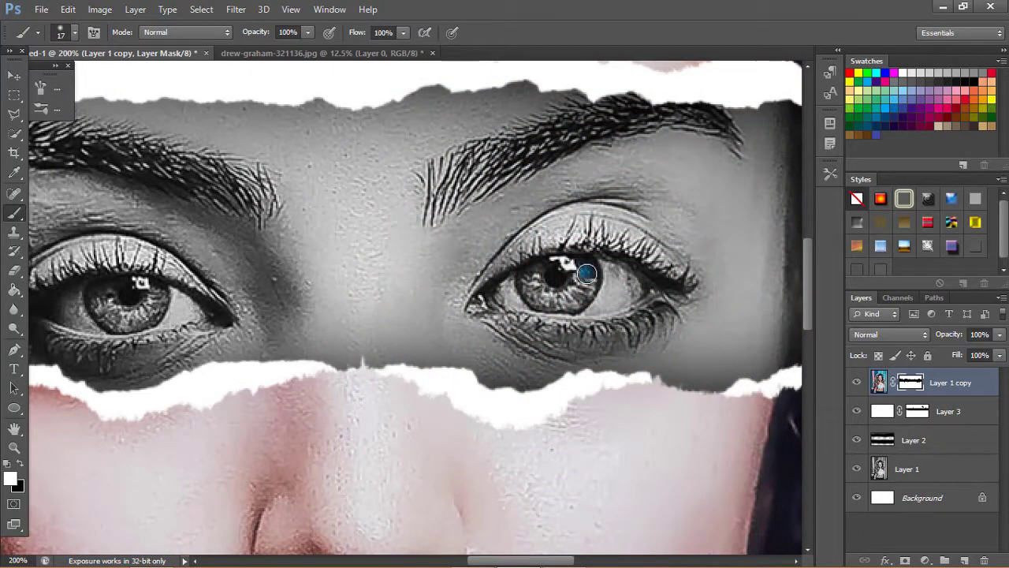
pyautogui.moveTo(587, 290); pyautogui.dragTo(528, 274)
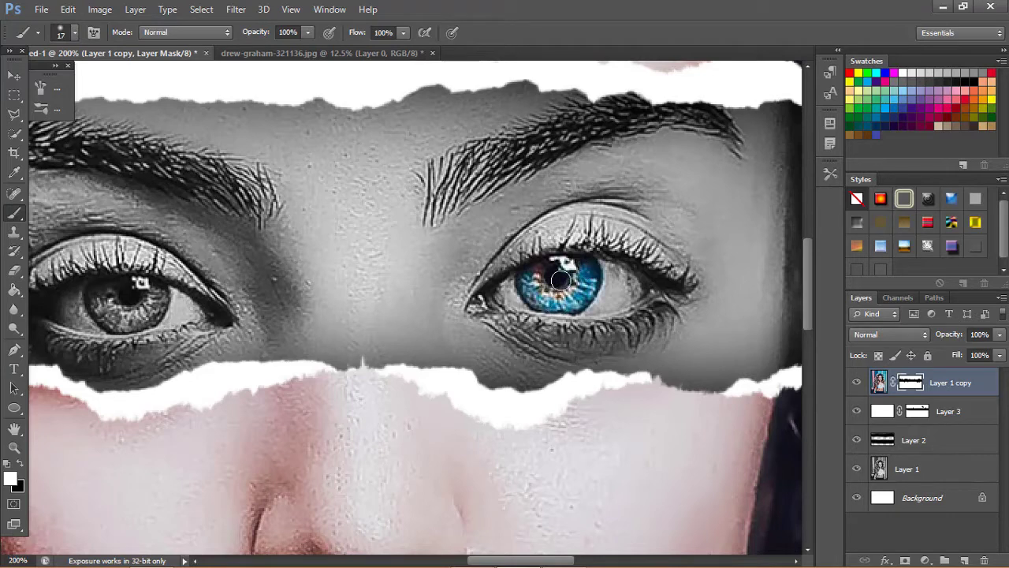
pyautogui.moveTo(162, 293); pyautogui.dragTo(116, 324)
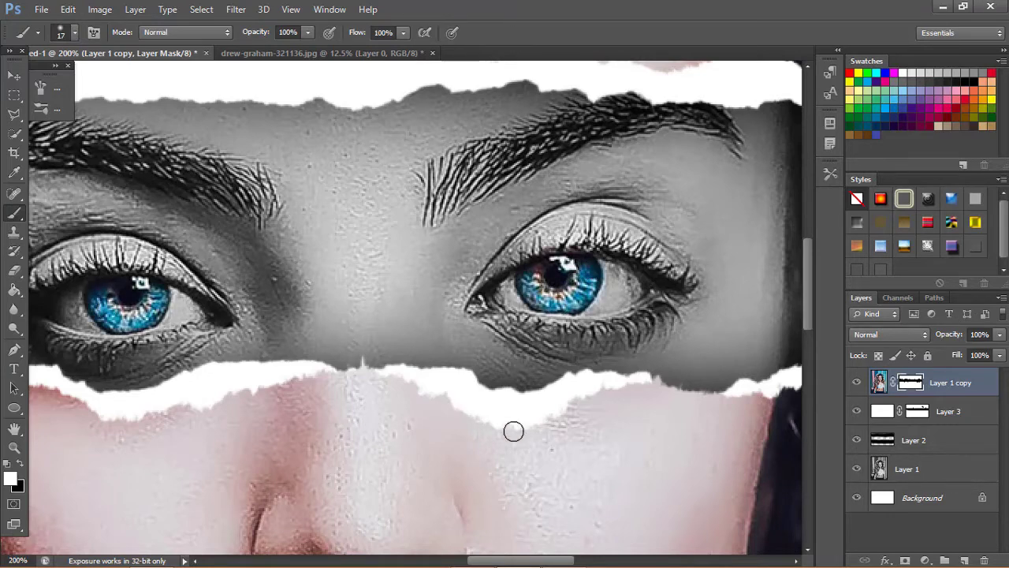
# Add a Brightness/Contrast adjustment layer with Brightness set to 106
pyautogui.click(925, 561)
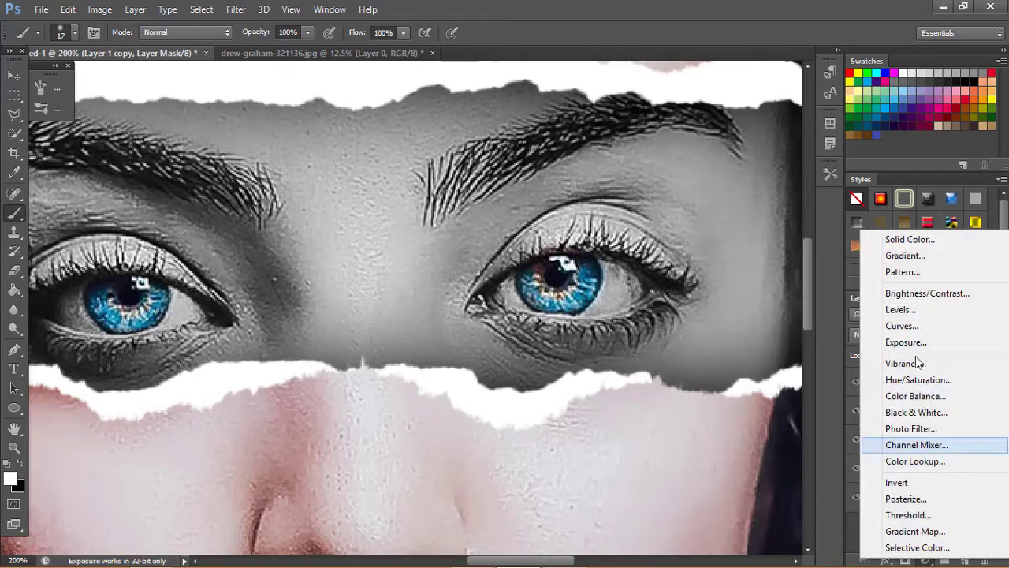
pyautogui.click(915, 294)
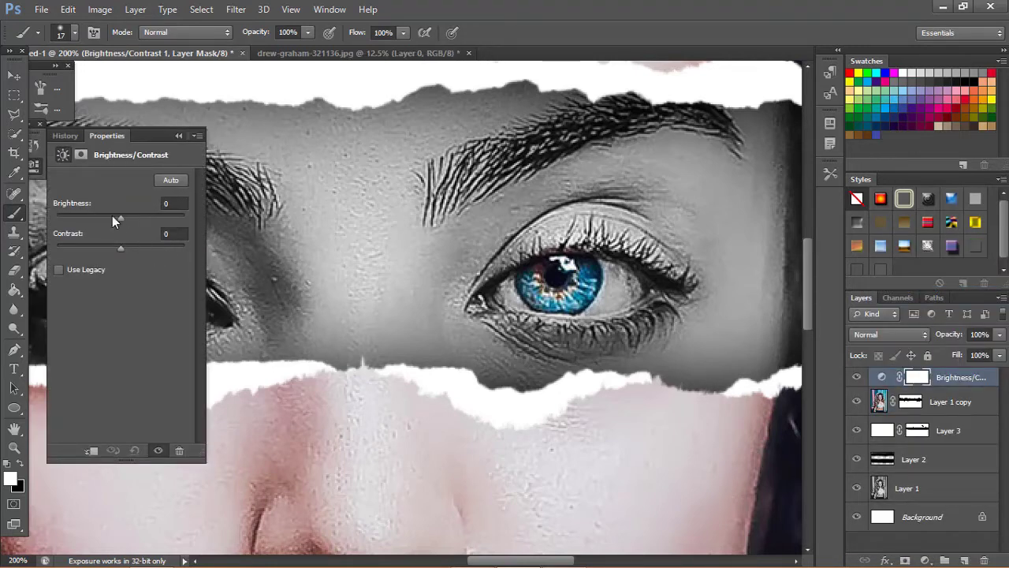
pyautogui.moveTo(119, 217); pyautogui.dragTo(166, 239)
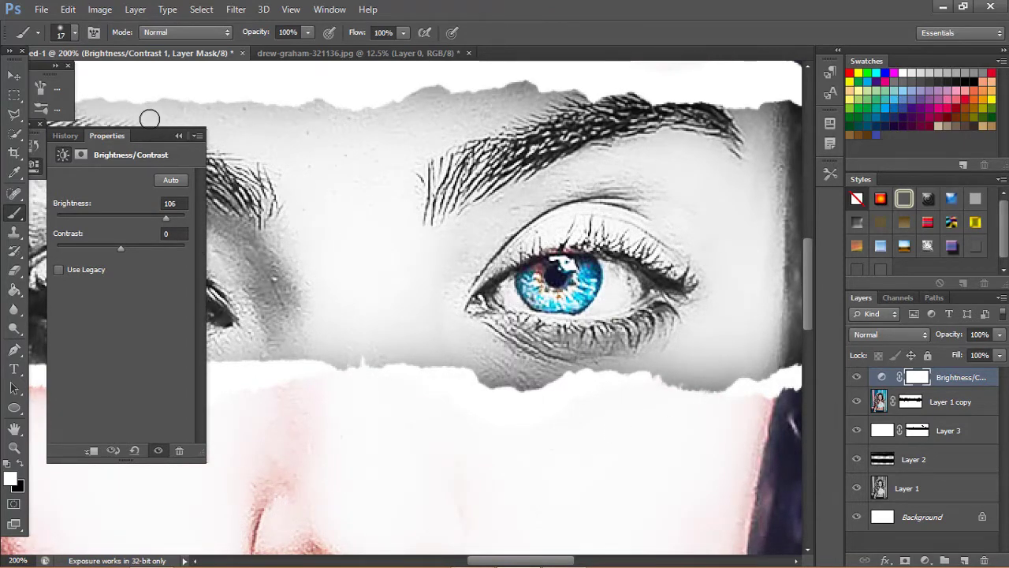
pyautogui.click(40, 126)
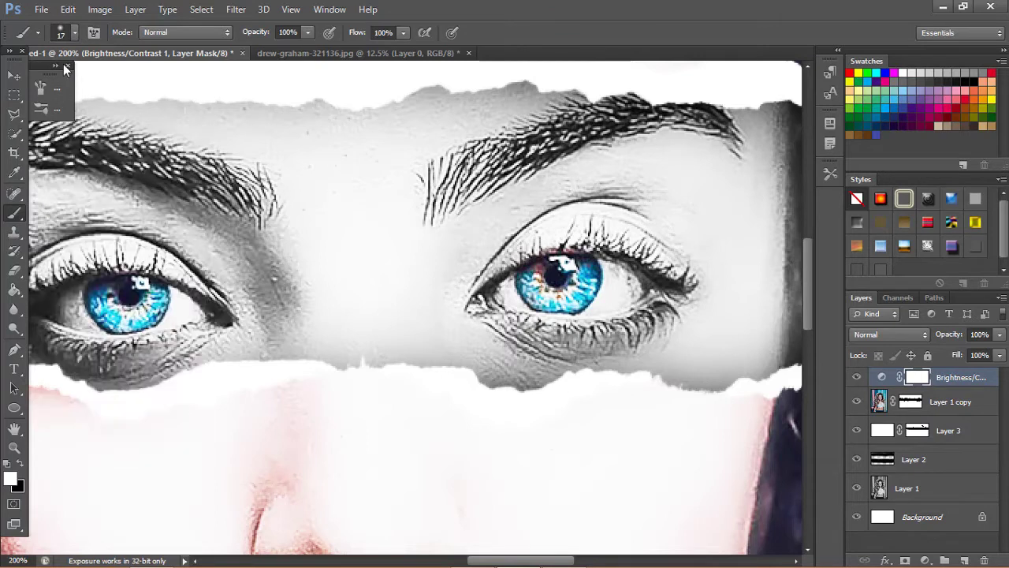
pyautogui.click(66, 65)
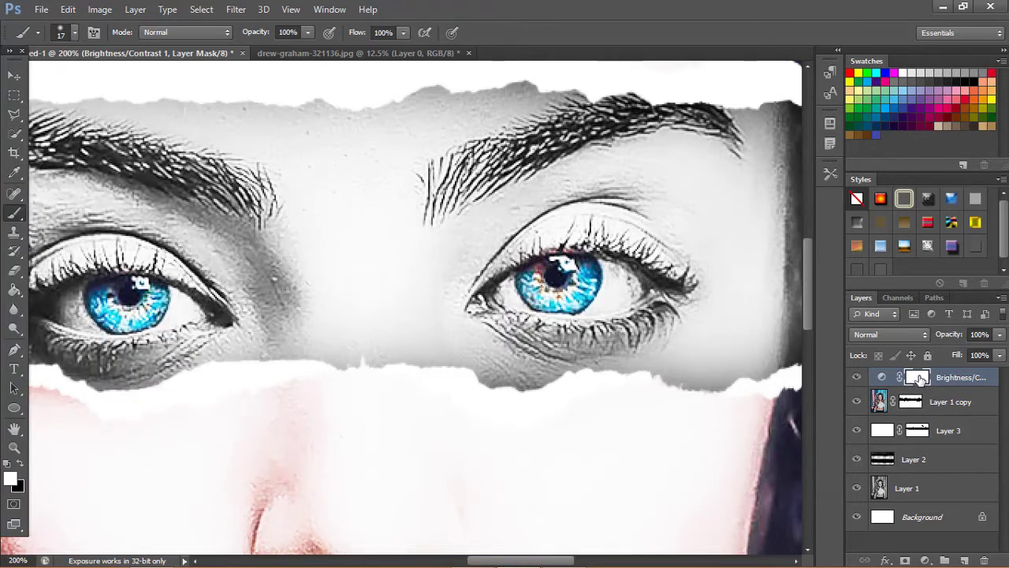
# Invert its mask and paint white over the irises so only they brighten
pyautogui.hotkey('ctrl', 'i')
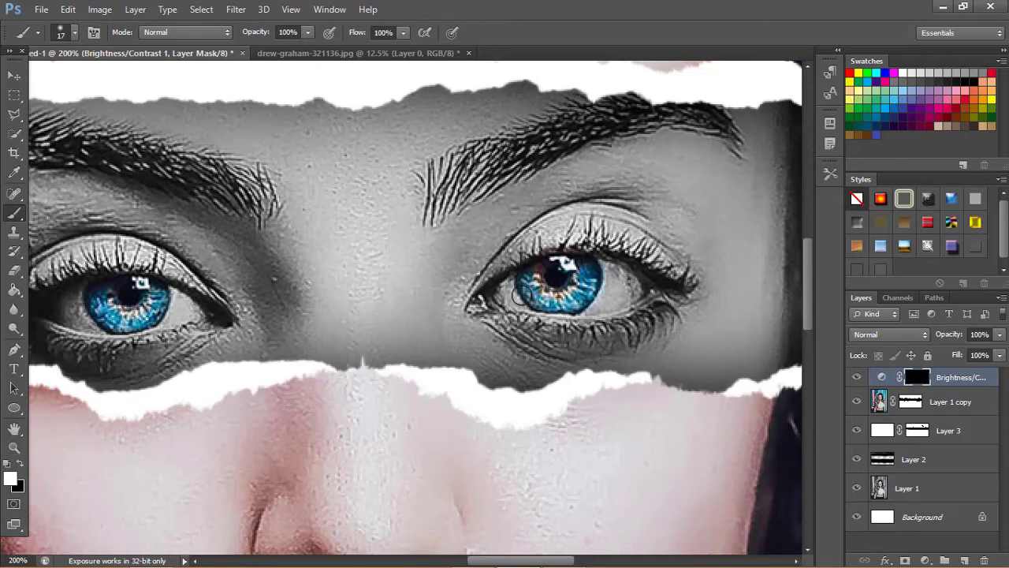
pyautogui.moveTo(520, 295); pyautogui.dragTo(562, 276)
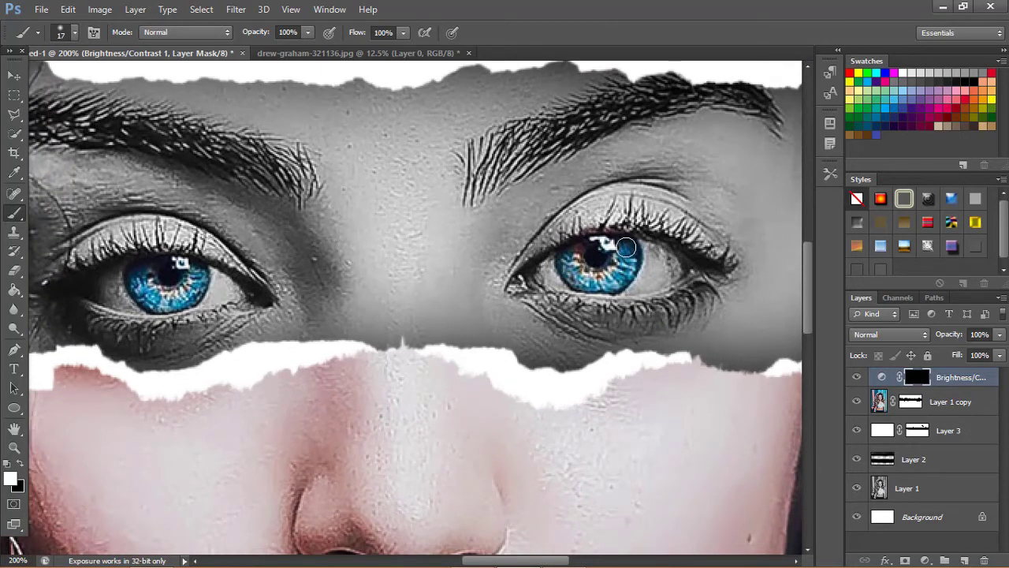
pyautogui.moveTo(626, 249)
pyautogui.mouseDown()
pyautogui.moveTo(611, 284)
pyautogui.moveTo(568, 260)
pyautogui.moveTo(631, 257)
pyautogui.moveTo(574, 251)
pyautogui.moveTo(150, 292)
pyautogui.moveTo(205, 296)
pyautogui.mouseUp()
pyautogui.hotkey('ctrl', '0')
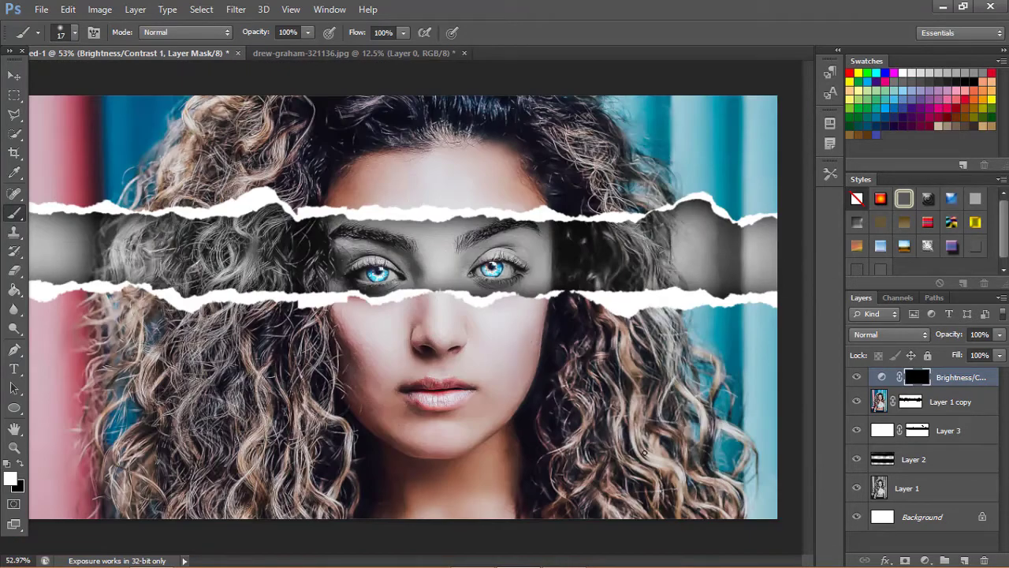
# Add a Hue/Saturation adjustment layer with Hue set to -180
pyautogui.click(924, 560)
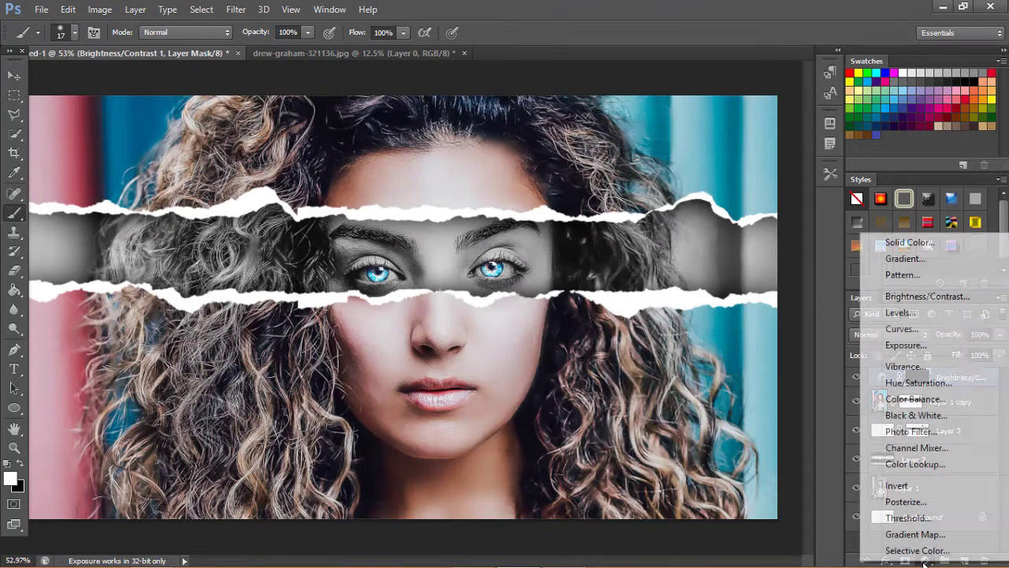
pyautogui.click(915, 383)
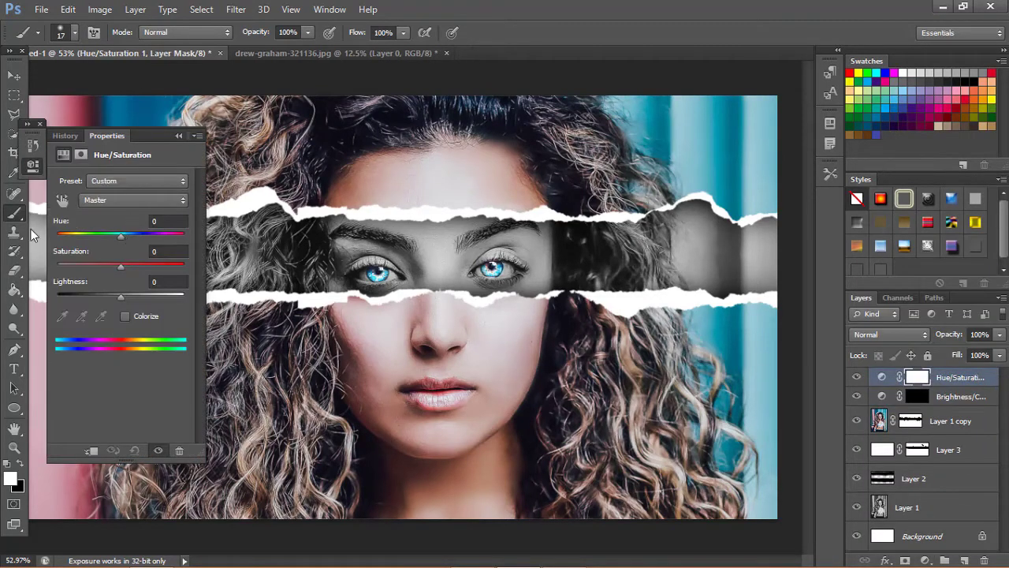
pyautogui.moveTo(32, 235); pyautogui.dragTo(2, 210)
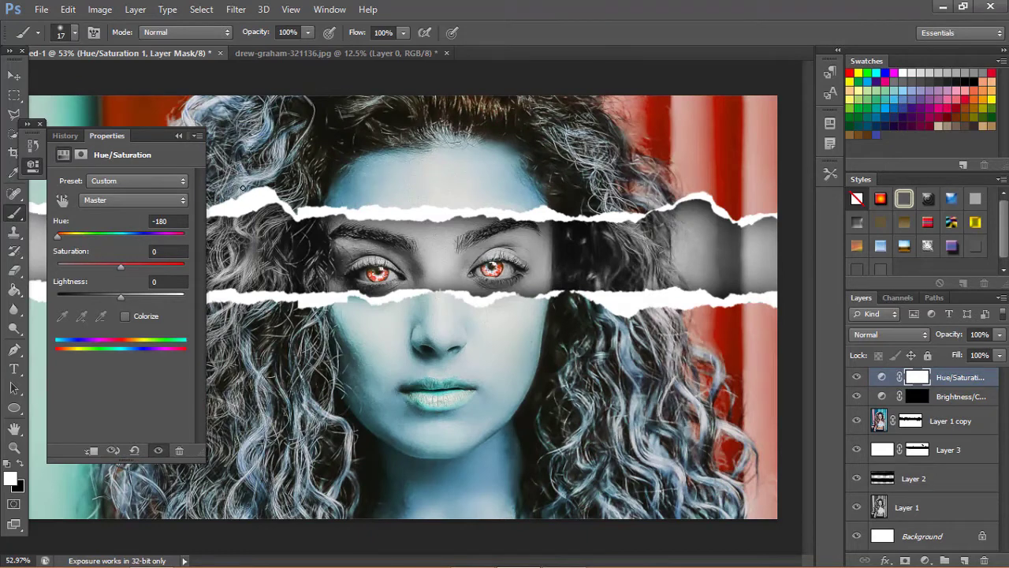
pyautogui.click(177, 136)
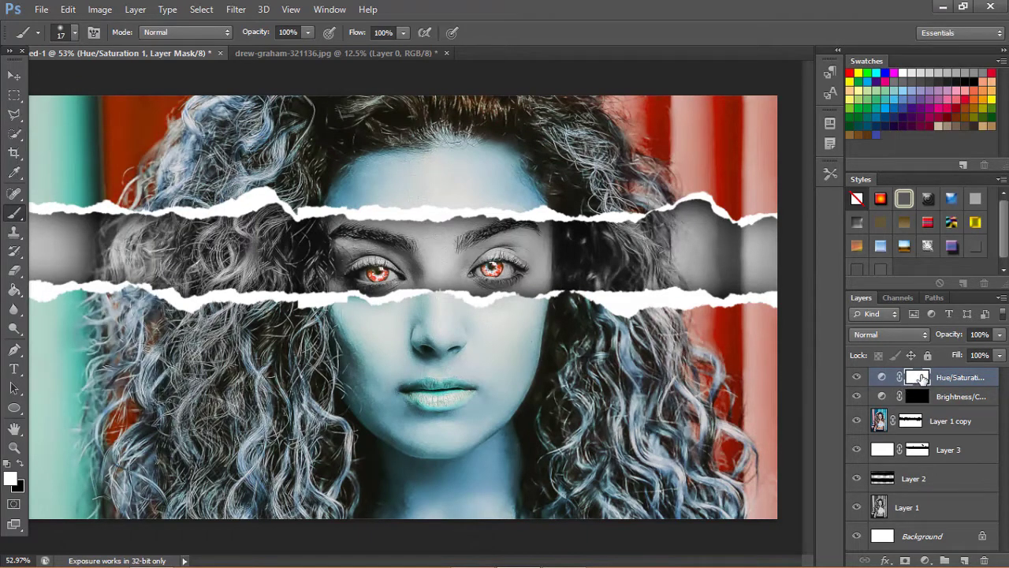
# Invert its mask and paint the hue shift onto both irises only
pyautogui.hotkey('ctrl', 'i')
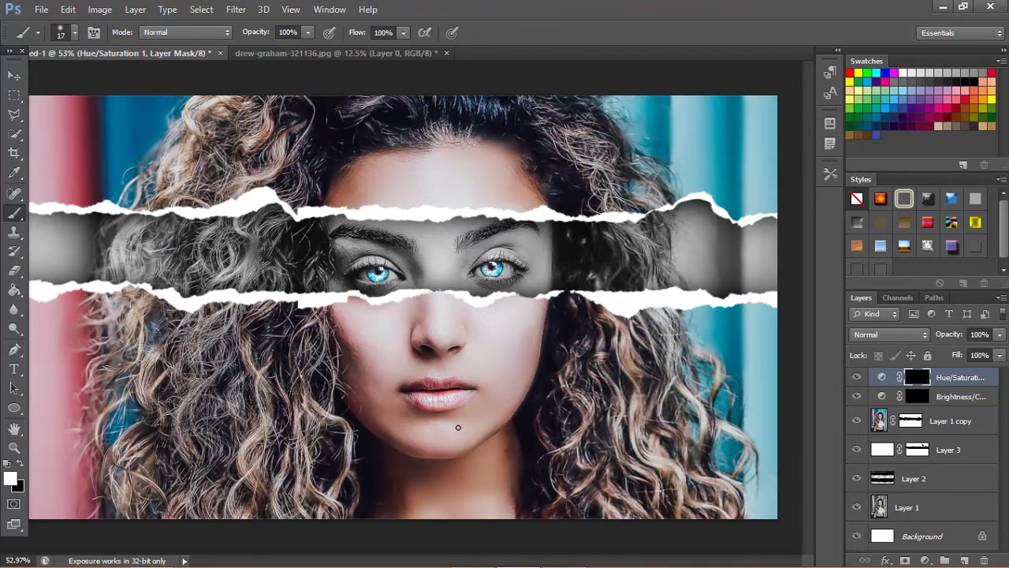
pyautogui.hotkey('ctrl', '+')
pyautogui.hotkey('ctrl', '+')
pyautogui.hotkey('ctrl', '+')
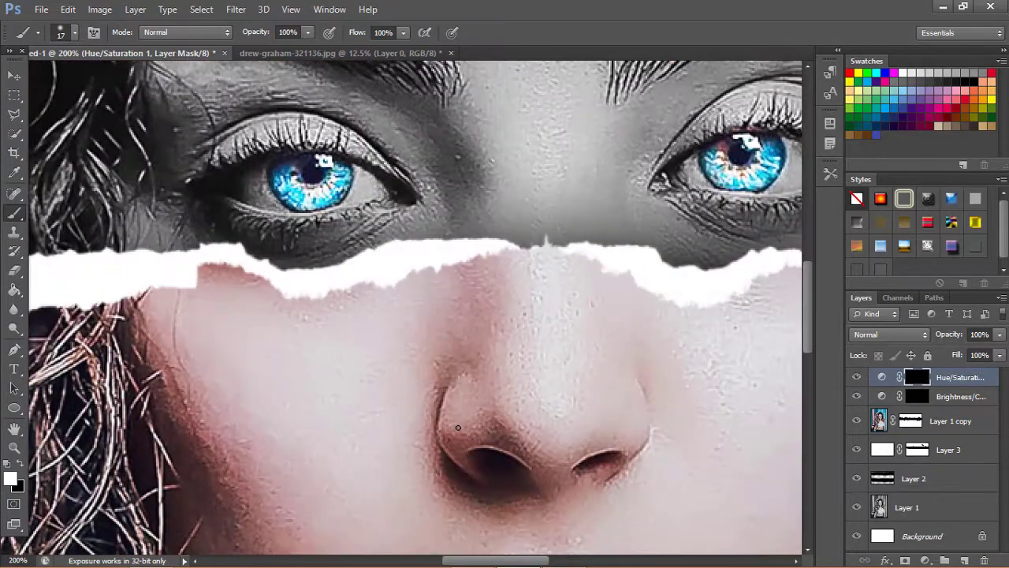
pyautogui.moveTo(544, 292); pyautogui.dragTo(293, 362)
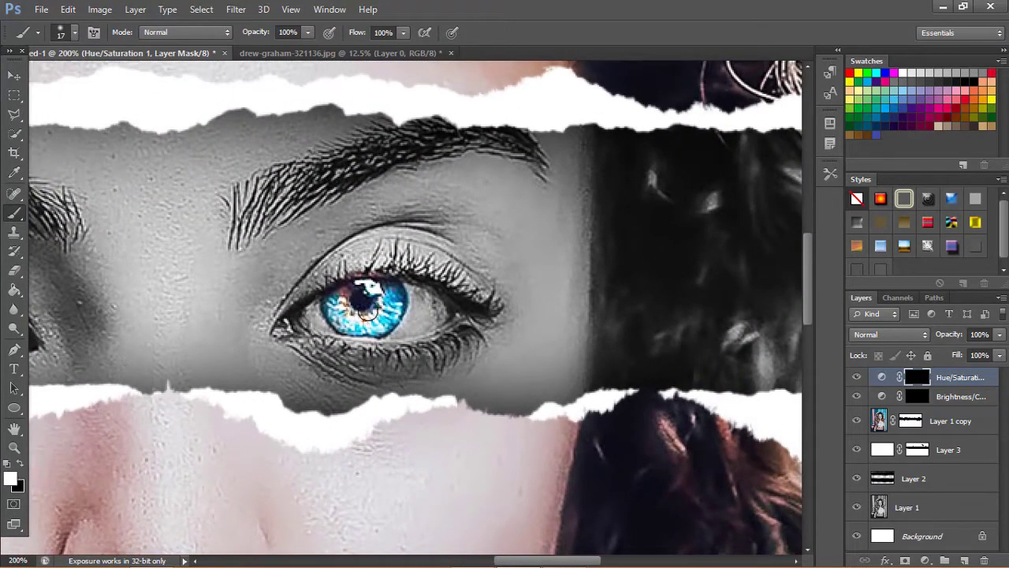
pyautogui.moveTo(376, 300); pyautogui.dragTo(557, 268)
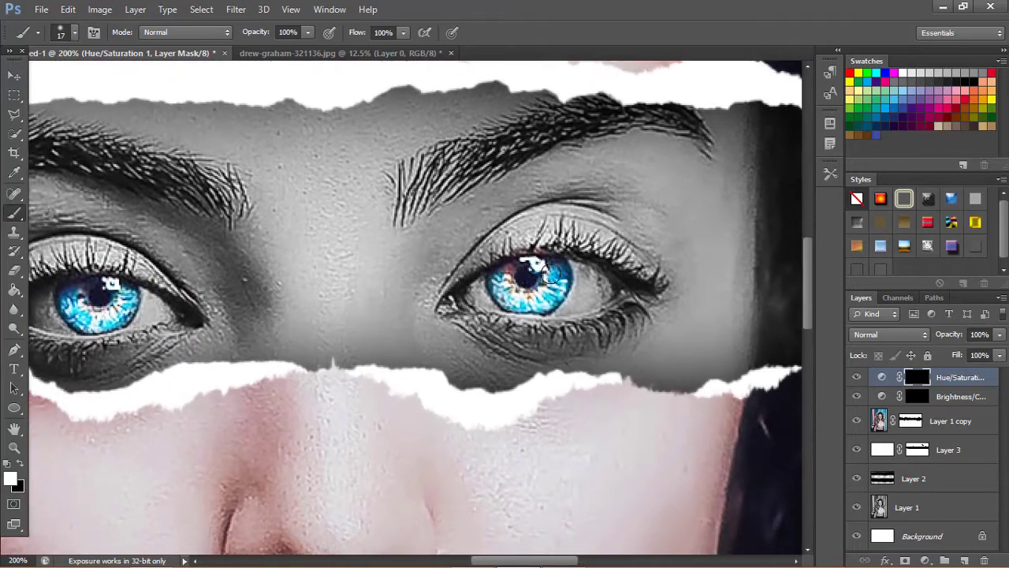
pyautogui.moveTo(556, 267); pyautogui.dragTo(508, 287)
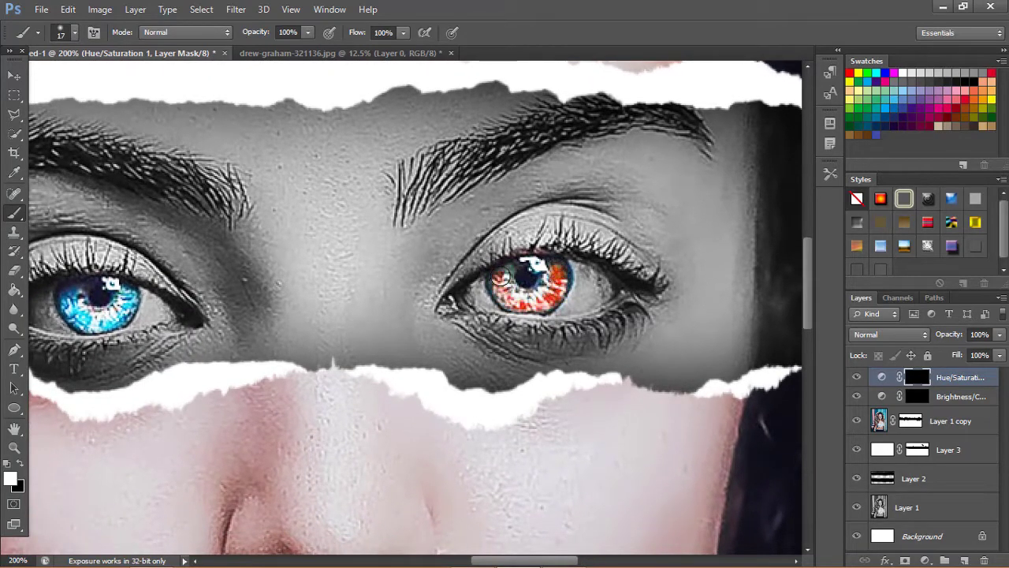
pyautogui.moveTo(438, 310); pyautogui.dragTo(410, 304)
pyautogui.hotkey('ctrl', '0')
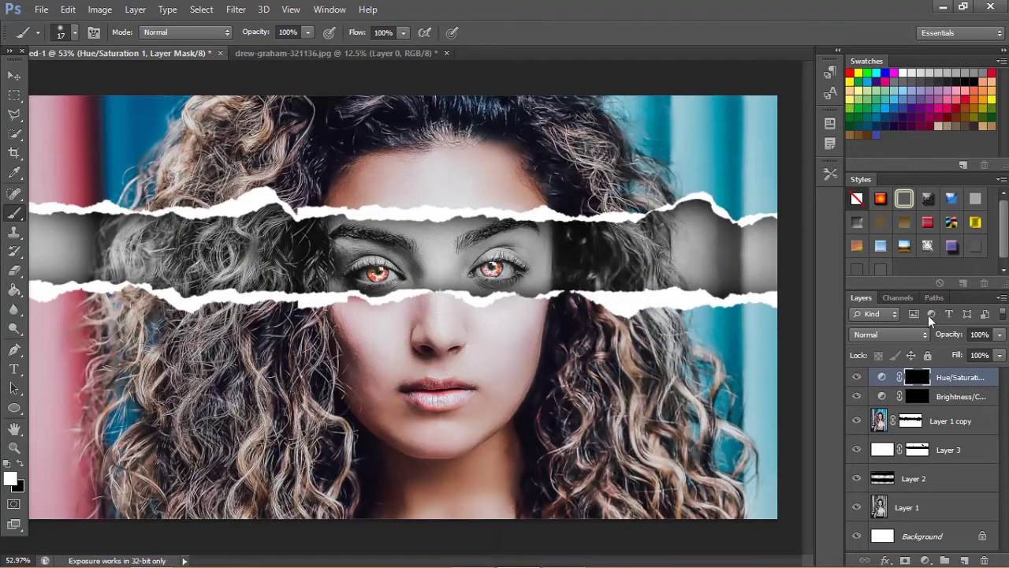
# Change the Hue/Saturation layer's hue to -69 so the irises turn green
pyautogui.doubleClick(881, 378)
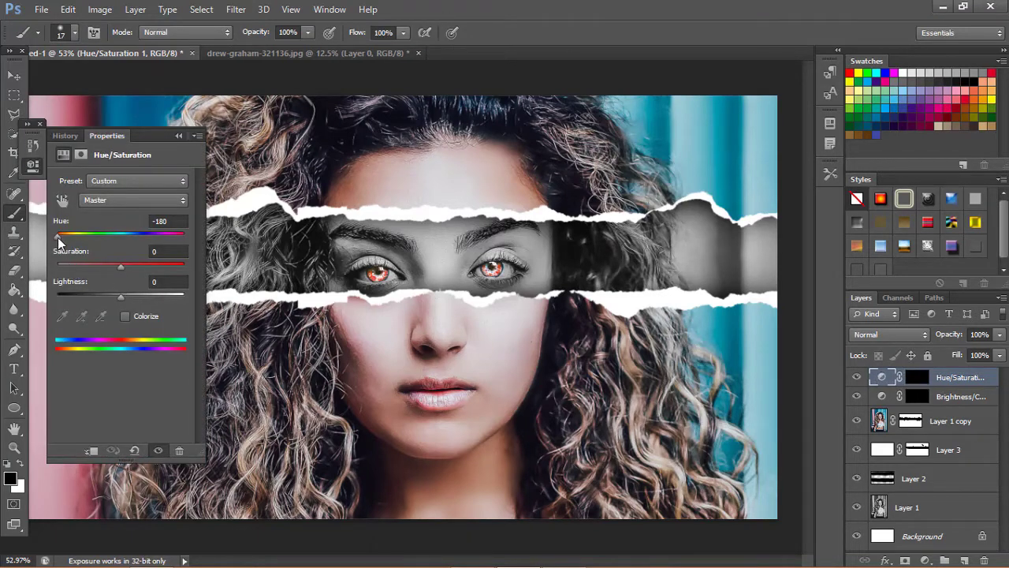
pyautogui.moveTo(57, 237); pyautogui.dragTo(86, 237)
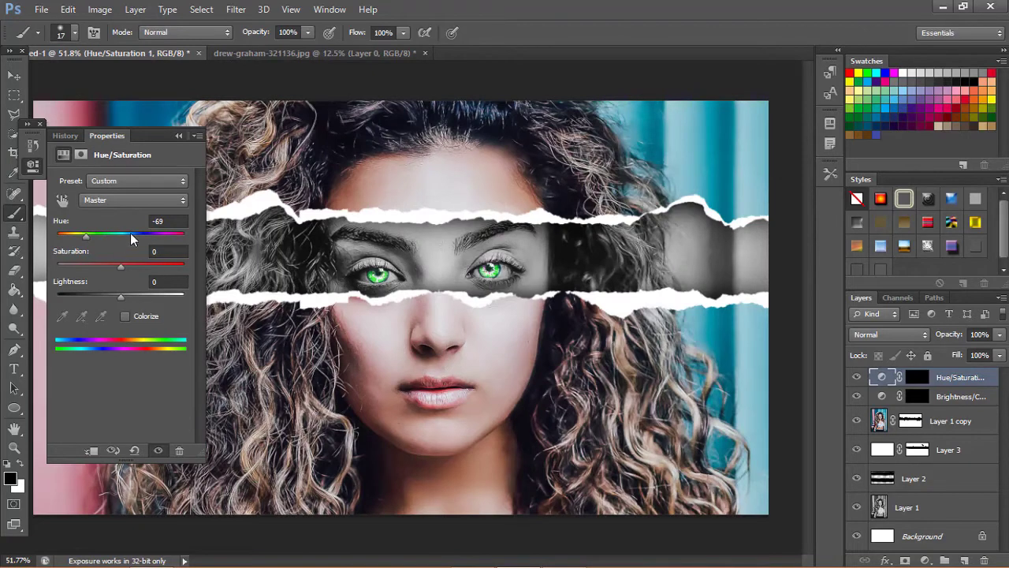
pyautogui.click(38, 124)
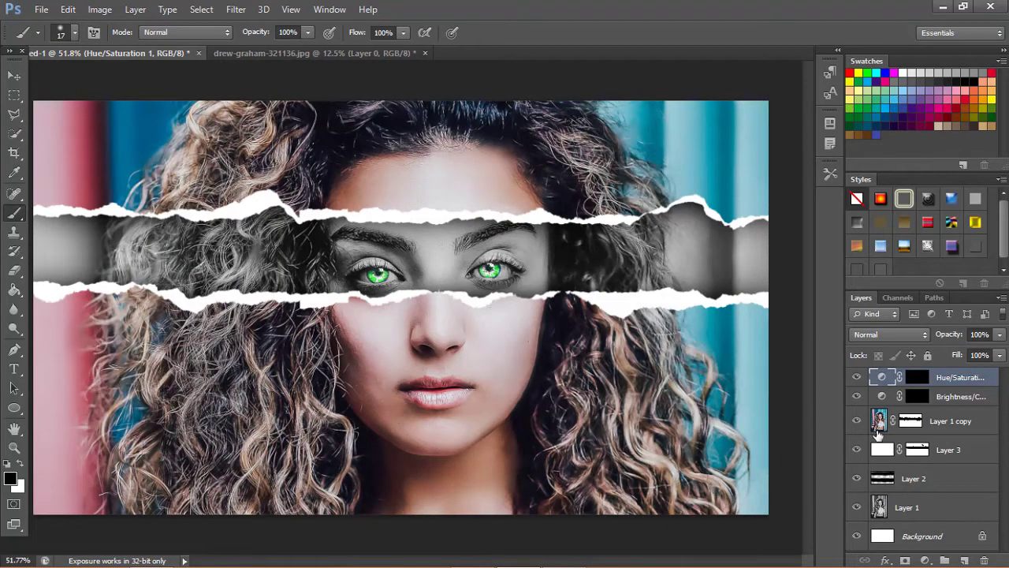
# Toggle Hue/Saturation 1 and Layer 1 copy visibility to compare the green eyes
pyautogui.click(856, 378)
pyautogui.click(857, 378)
pyautogui.click(856, 378)
pyautogui.click(856, 378)
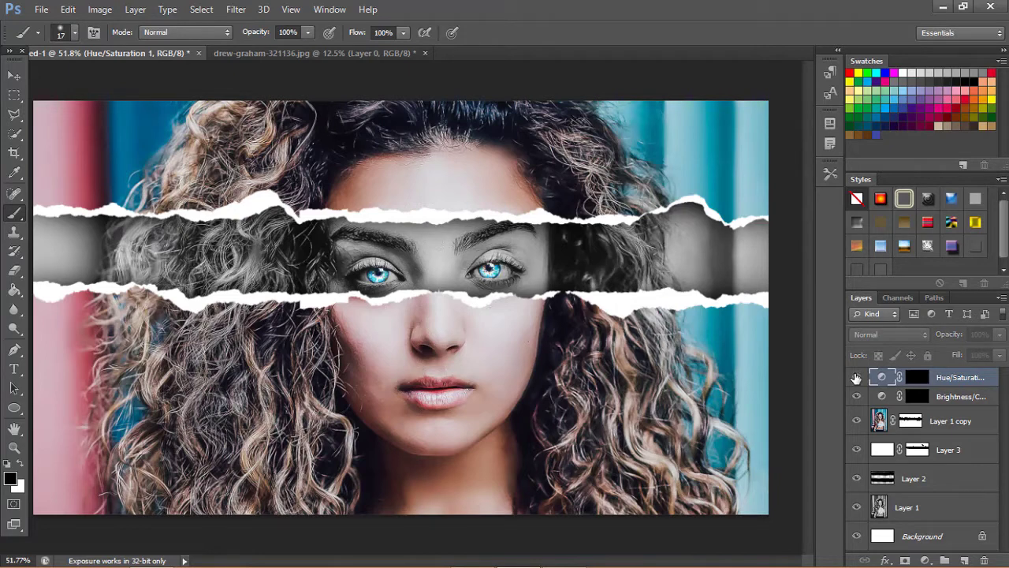
pyautogui.click(857, 379)
pyautogui.click(856, 378)
pyautogui.click(857, 378)
pyautogui.click(856, 378)
pyautogui.click(858, 422)
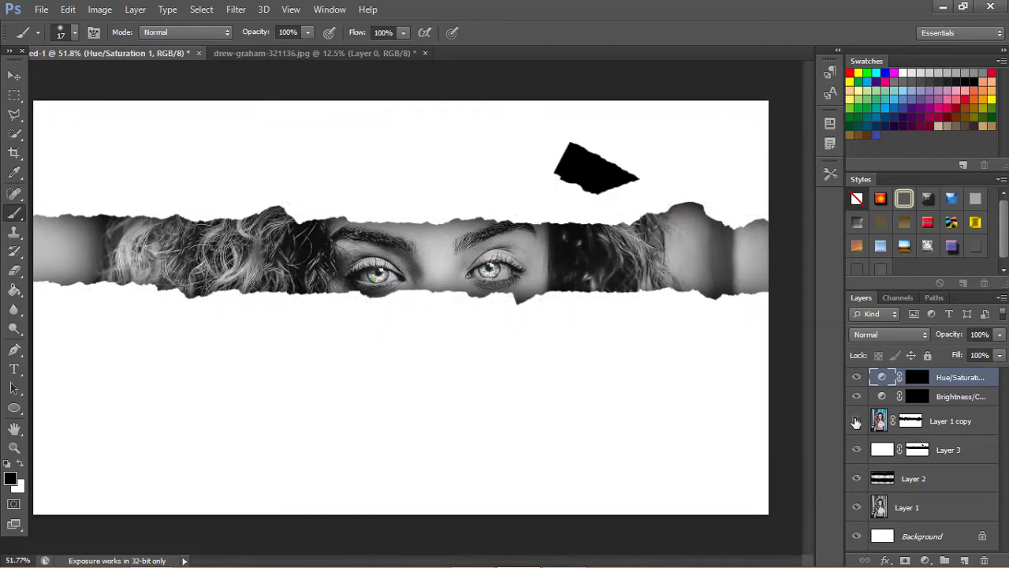
pyautogui.click(857, 422)
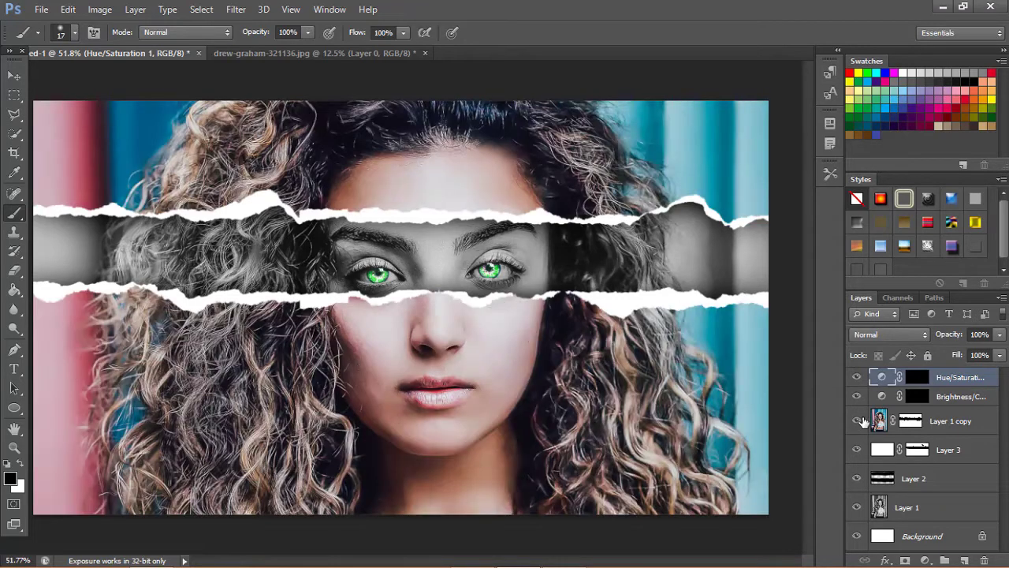
# Enable a Drop Shadow in Layer 1 copy's layer style
pyautogui.doubleClick(911, 422)
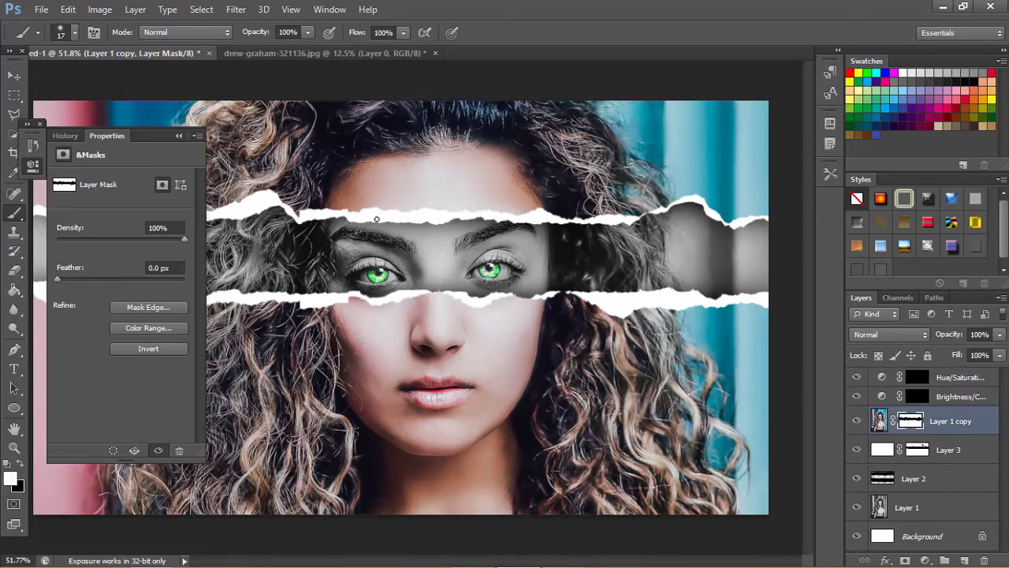
pyautogui.click(41, 123)
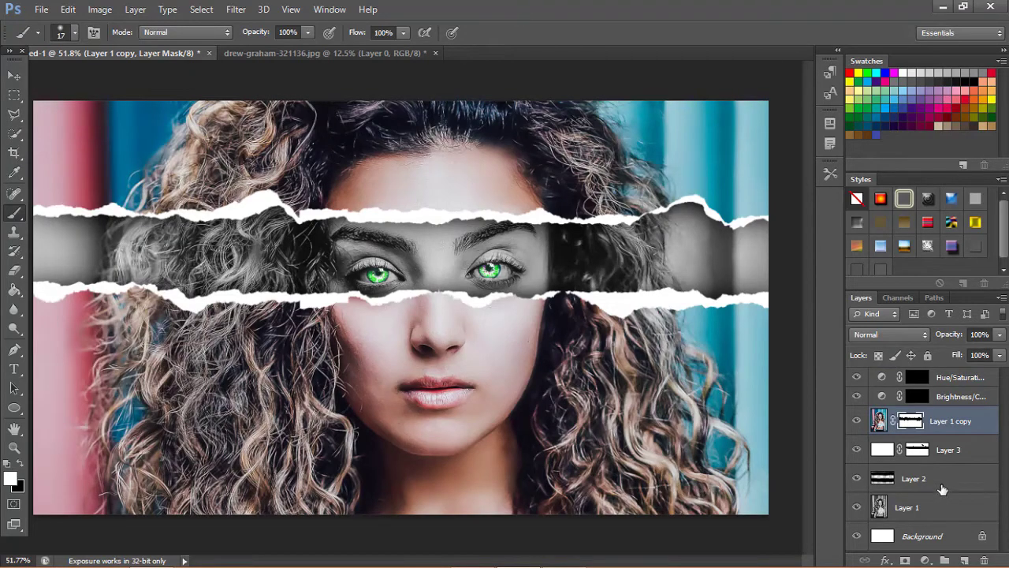
pyautogui.doubleClick(988, 427)
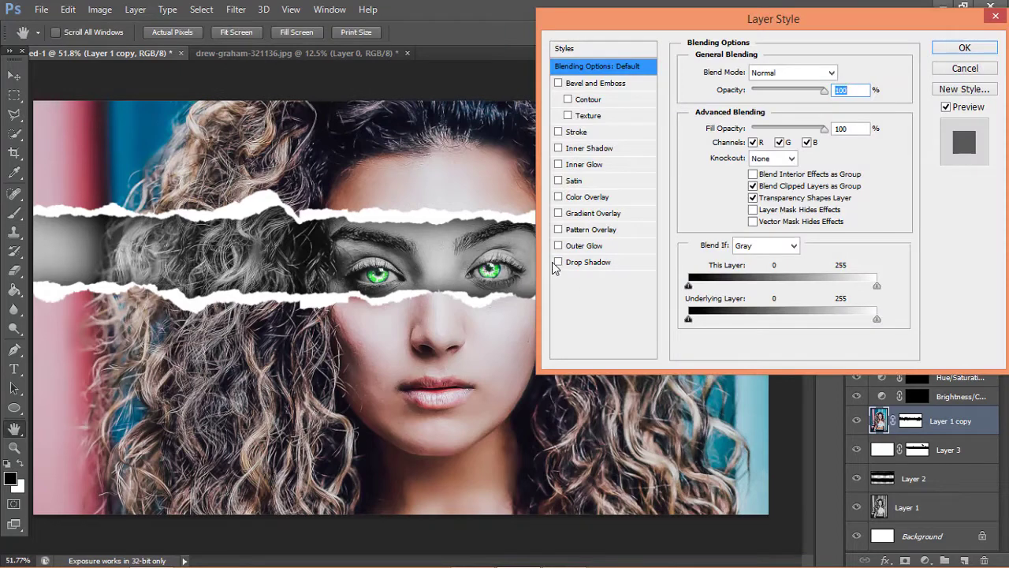
pyautogui.click(559, 262)
pyautogui.click(584, 263)
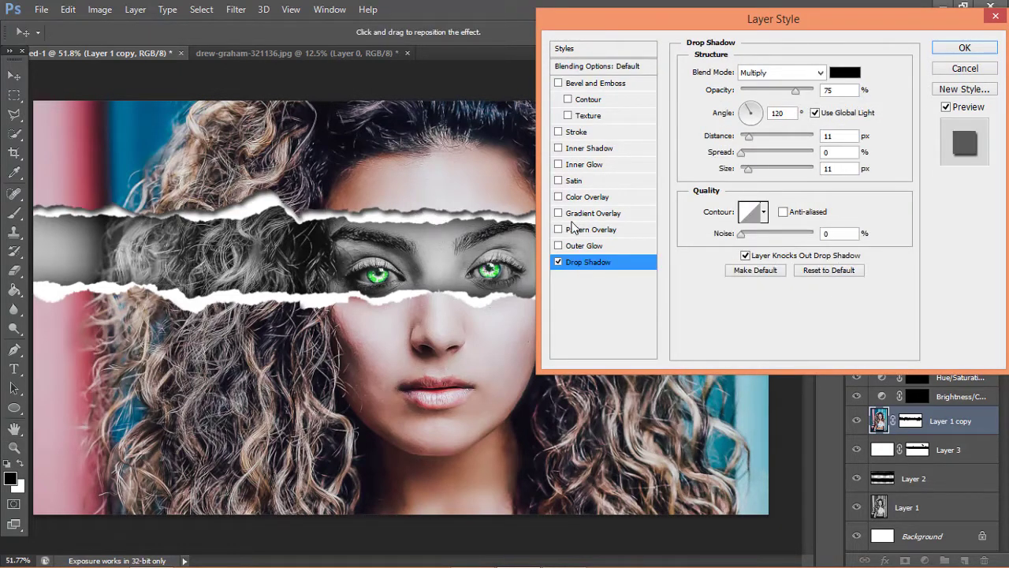
# Set the drop shadow distance to 6 px and size to 11 px
pyautogui.doubleClick(836, 137)
pyautogui.write('6')
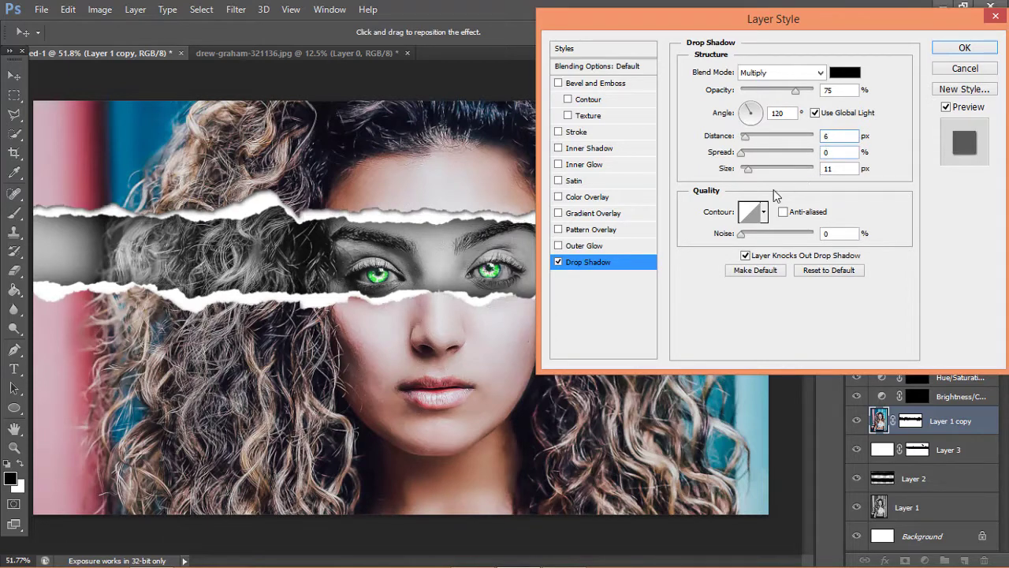
pyautogui.doubleClick(840, 169)
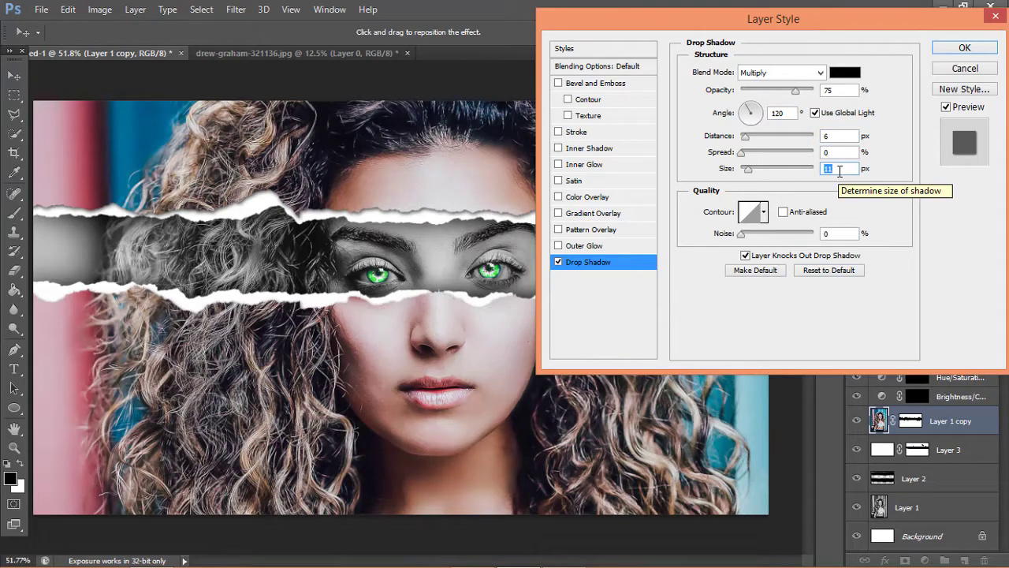
pyautogui.write('13')
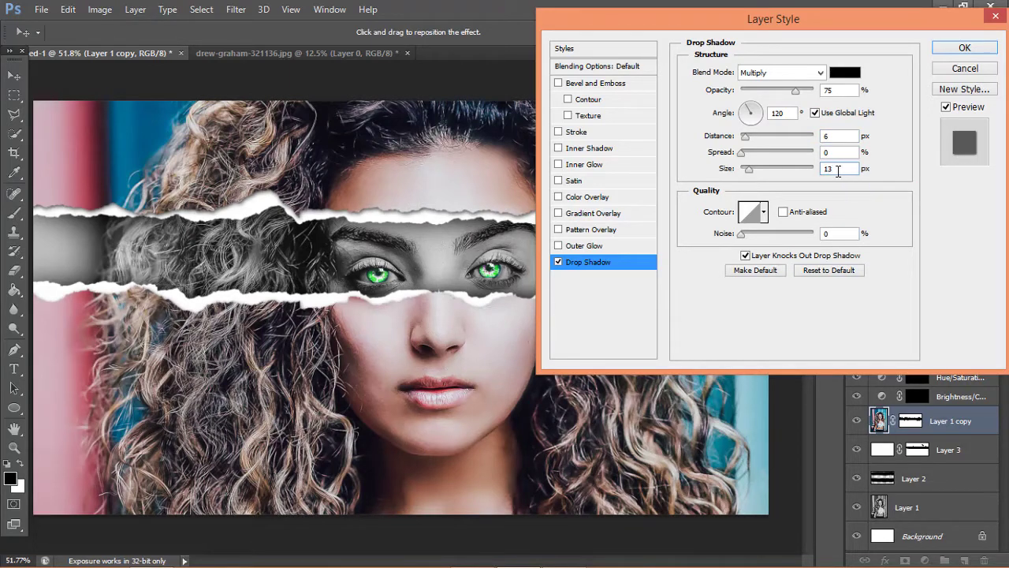
pyautogui.doubleClick(838, 169)
pyautogui.write('1')
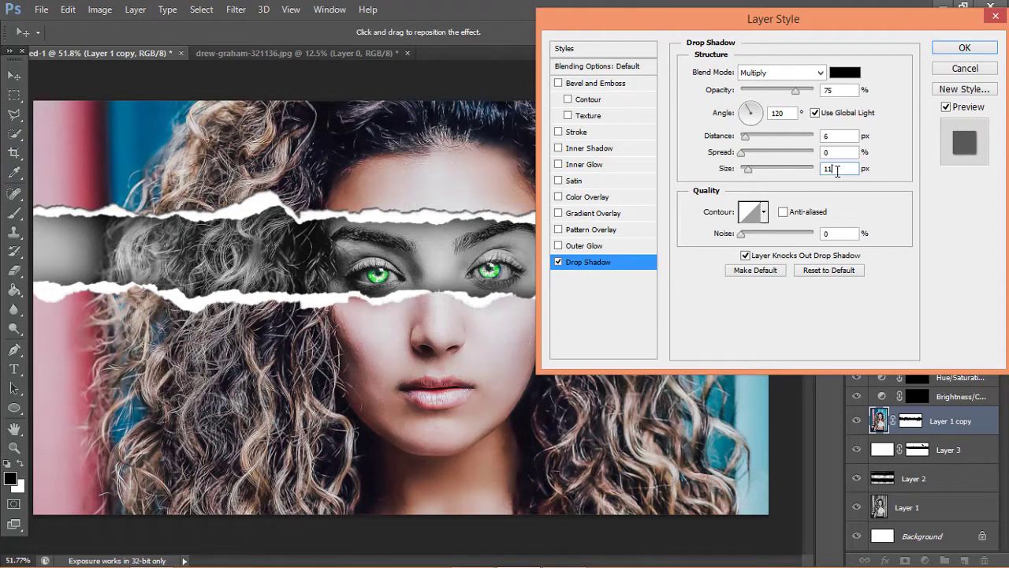
pyautogui.write('1')
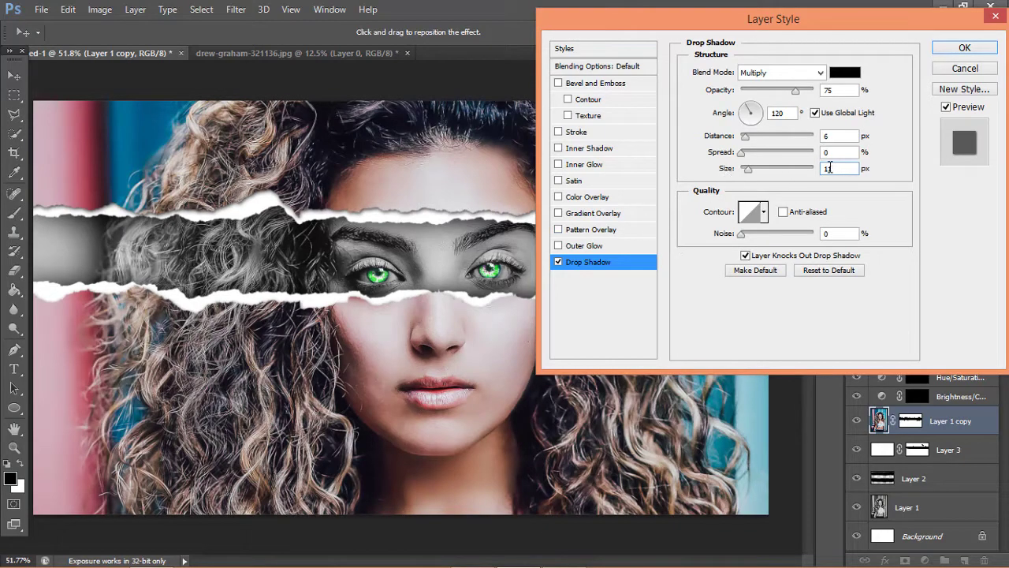
# Confirm Layer 1 copy's drop shadow and copy it onto Layer 3
pyautogui.click(964, 48)
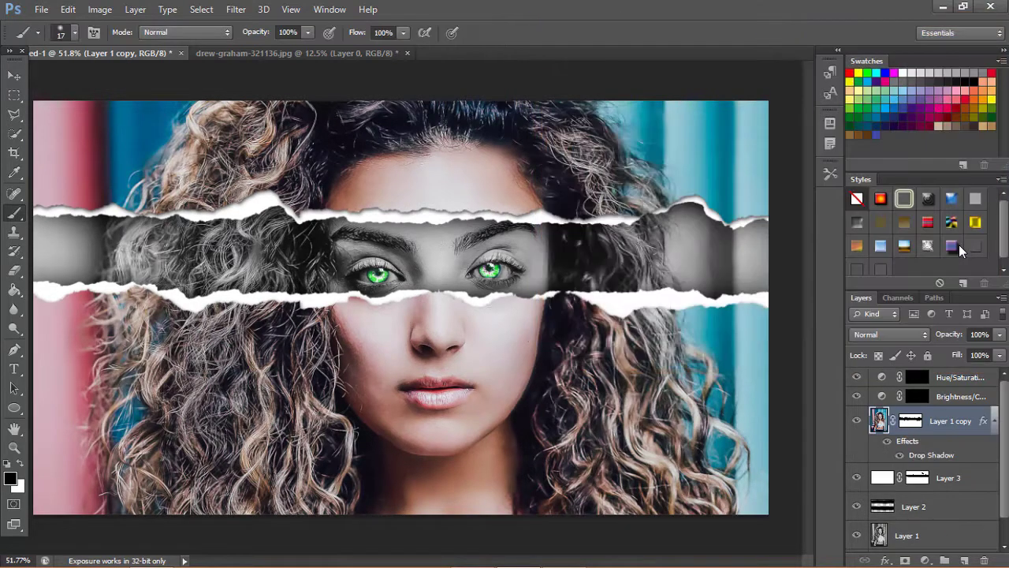
pyautogui.scroll(-1, 919, 430)
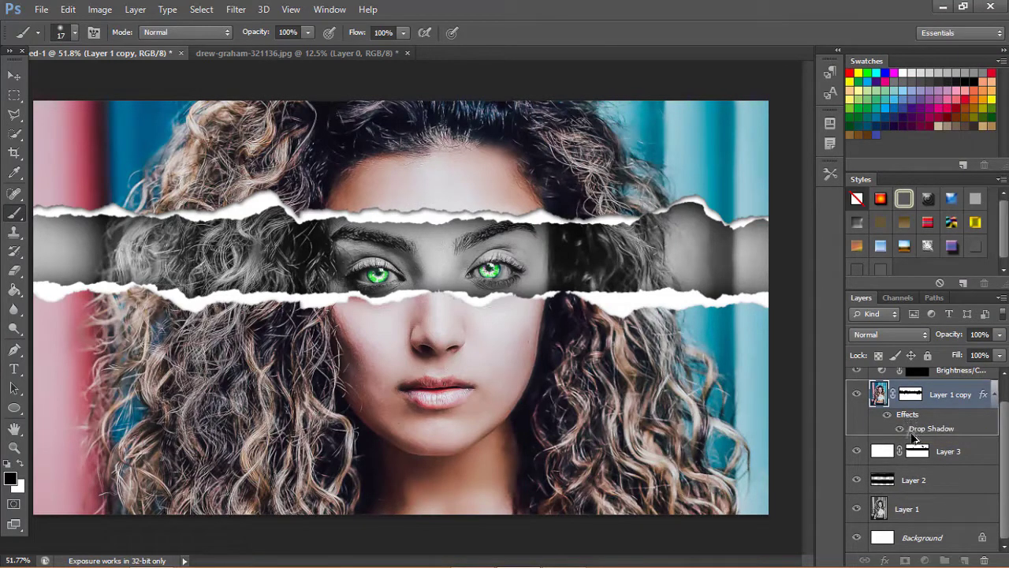
pyautogui.moveTo(910, 420)
pyautogui.mouseDown()
pyautogui.moveTo(919, 460)
pyautogui.moveTo(937, 460)
pyautogui.mouseUp()
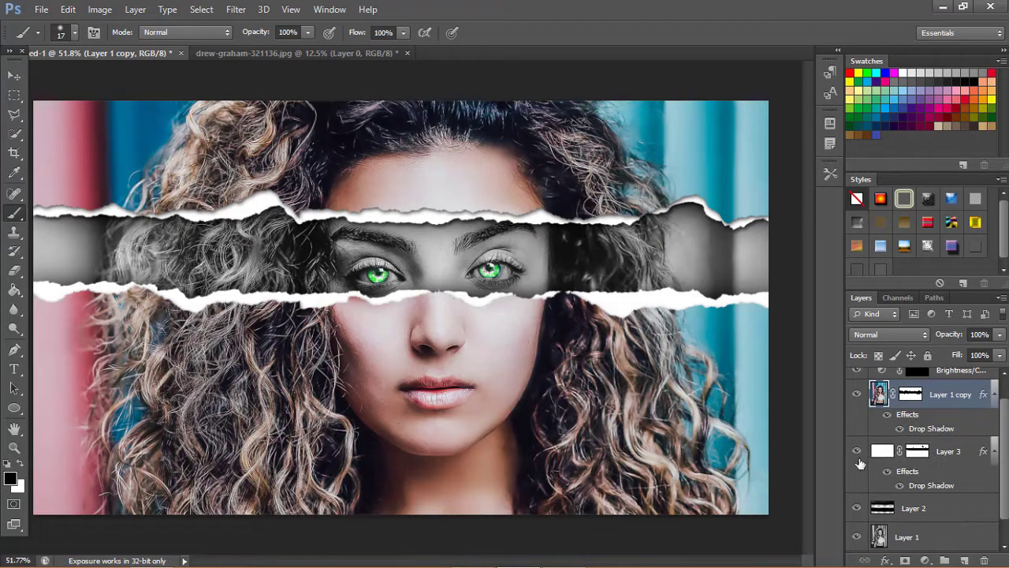
pyautogui.click(887, 471)
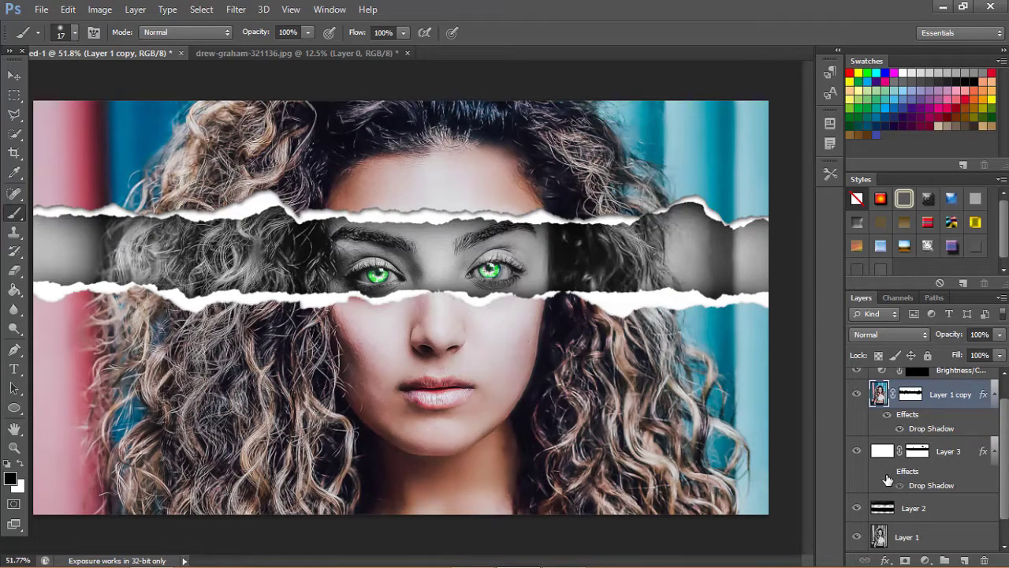
pyautogui.click(887, 471)
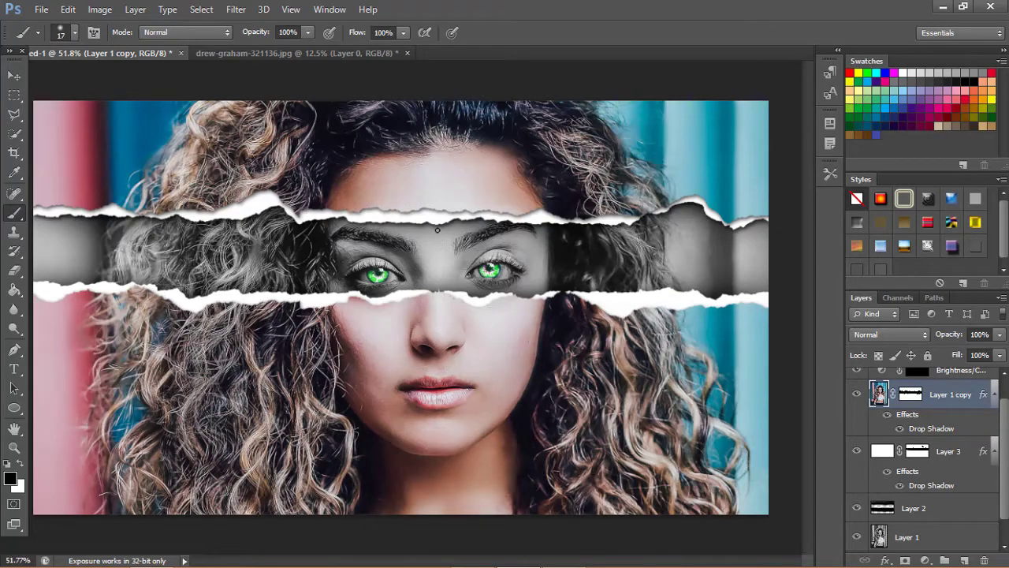
# Zoom in to check Layer 3's shadow along the torn edge, then fit the image
pyautogui.hotkey('ctrl', '+')
pyautogui.hotkey('ctrl', '+')
pyautogui.hotkey('ctrl', '+')
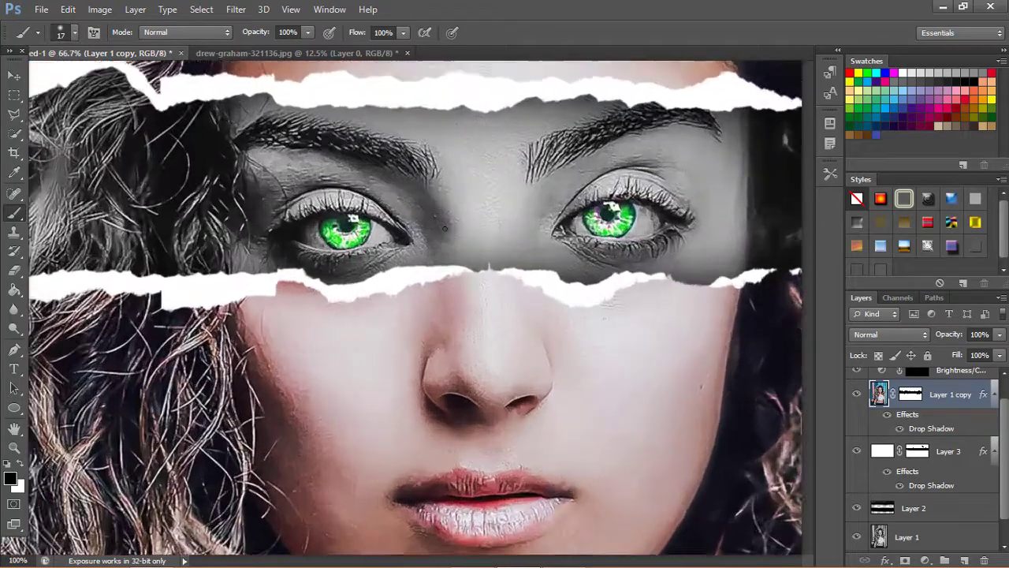
pyautogui.hotkey('ctrl', '+')
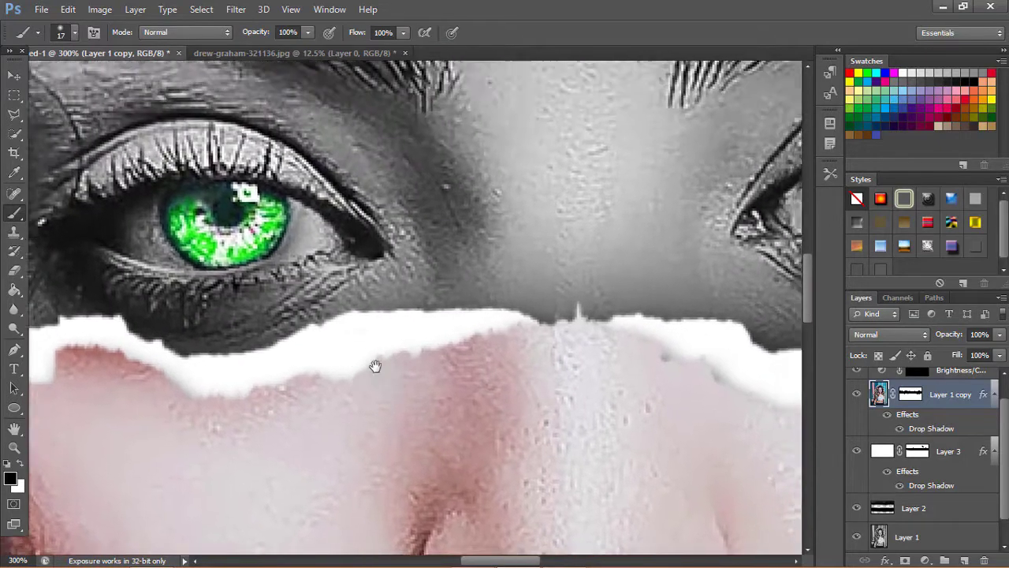
pyautogui.moveTo(374, 360); pyautogui.dragTo(349, 517)
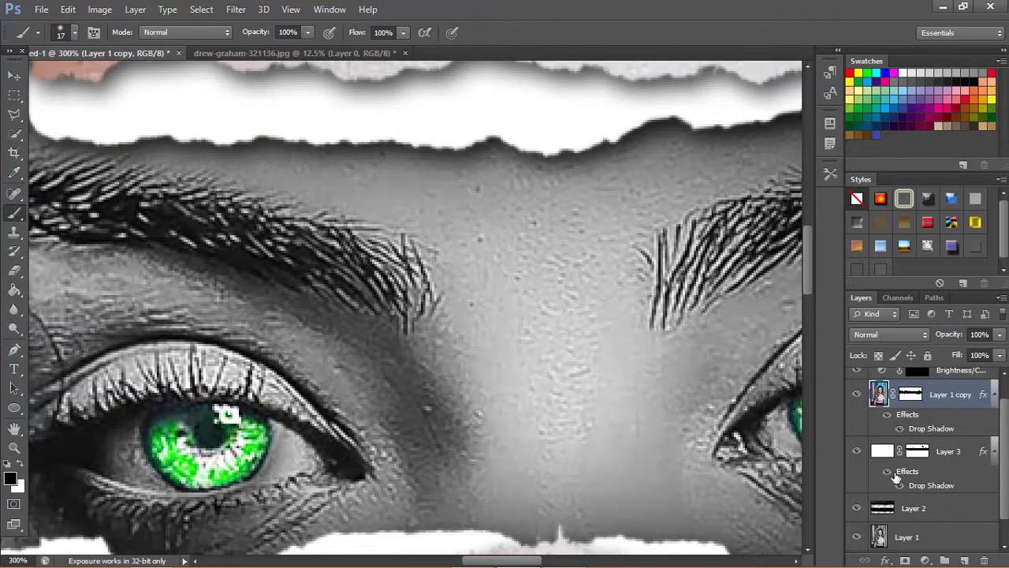
pyautogui.click(889, 472)
pyautogui.hotkey('ctrl', '0')
# Select all layers from Background up to Hue/Saturation 1
pyautogui.scroll(-1, 919, 505)
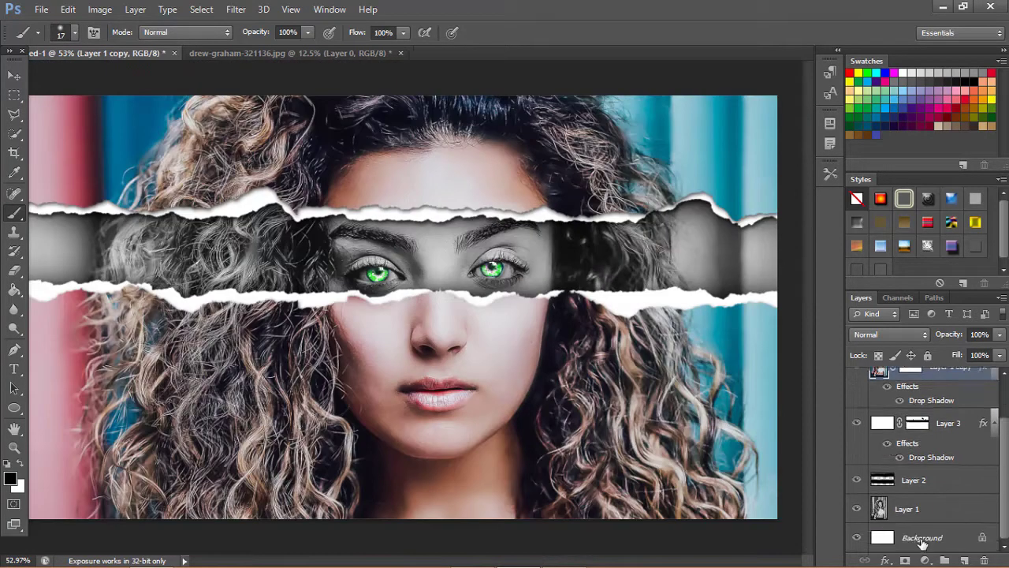
pyautogui.click(921, 538)
pyautogui.scroll(2, 923, 512)
pyautogui.keyDown('shift'); pyautogui.click(952, 380); pyautogui.keyUp('shift')
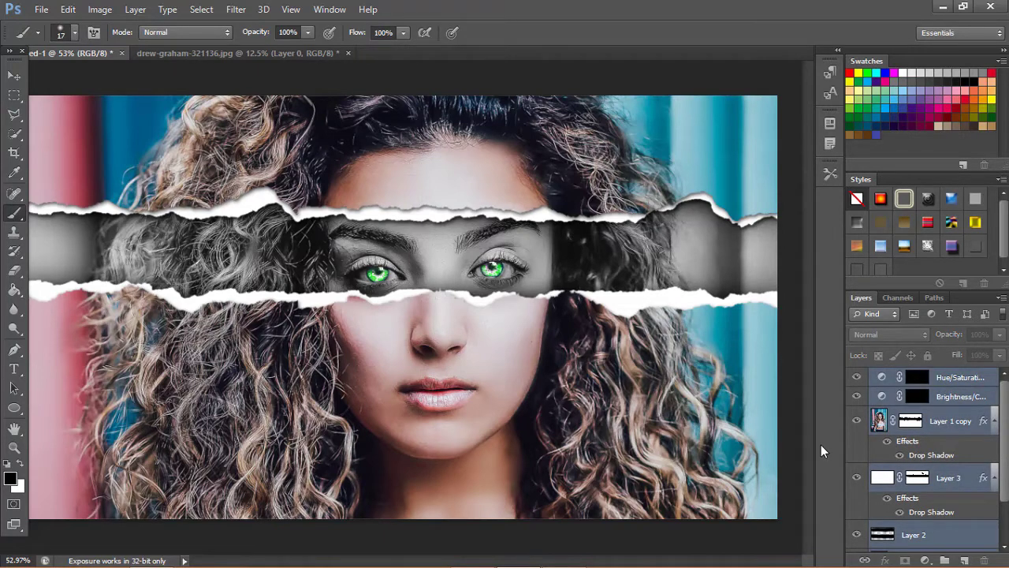
# Stamp all visible layers into a new, visible Layer 4 on top
pyautogui.hotkey('ctrl', 'shift', 'alt', 'e')
pyautogui.scroll(-1, 857, 430)
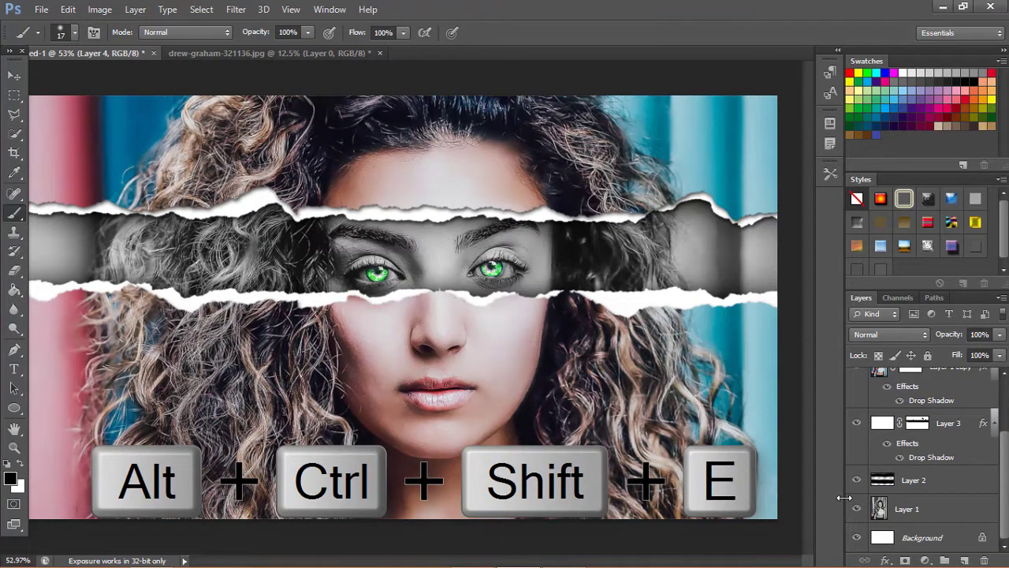
pyautogui.scroll(2, 852, 441)
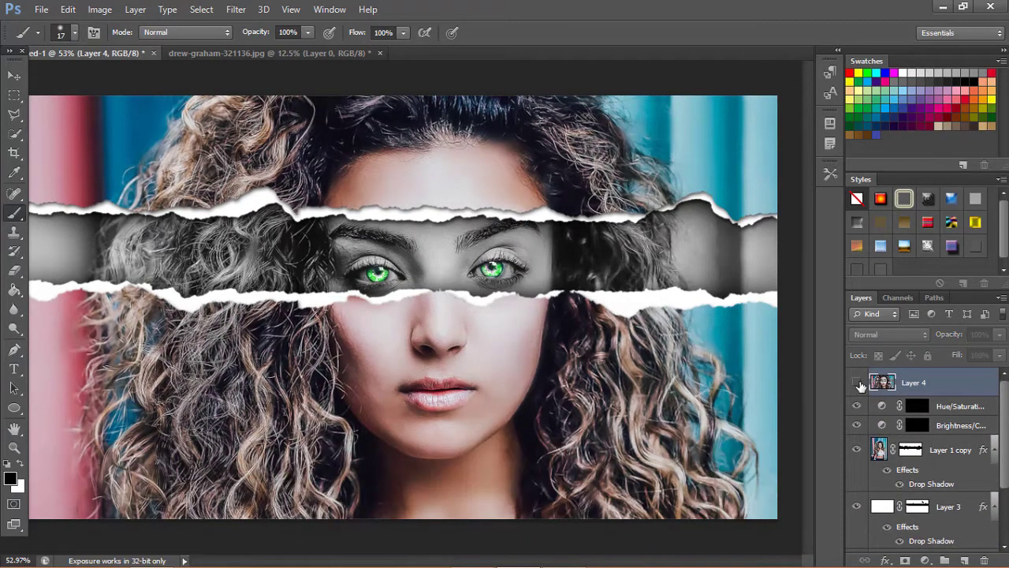
pyautogui.click(858, 382)
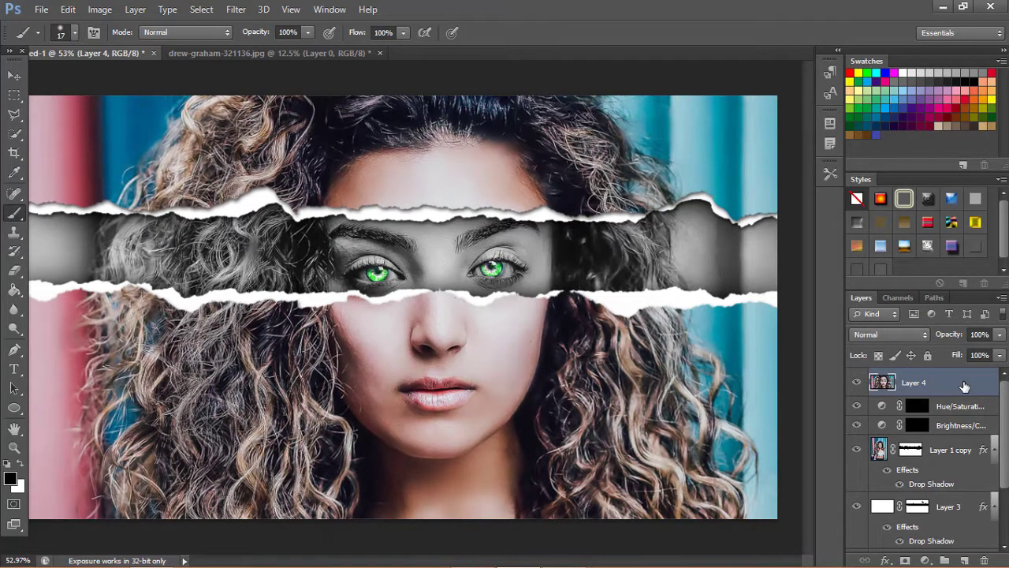
pyautogui.click(924, 560)
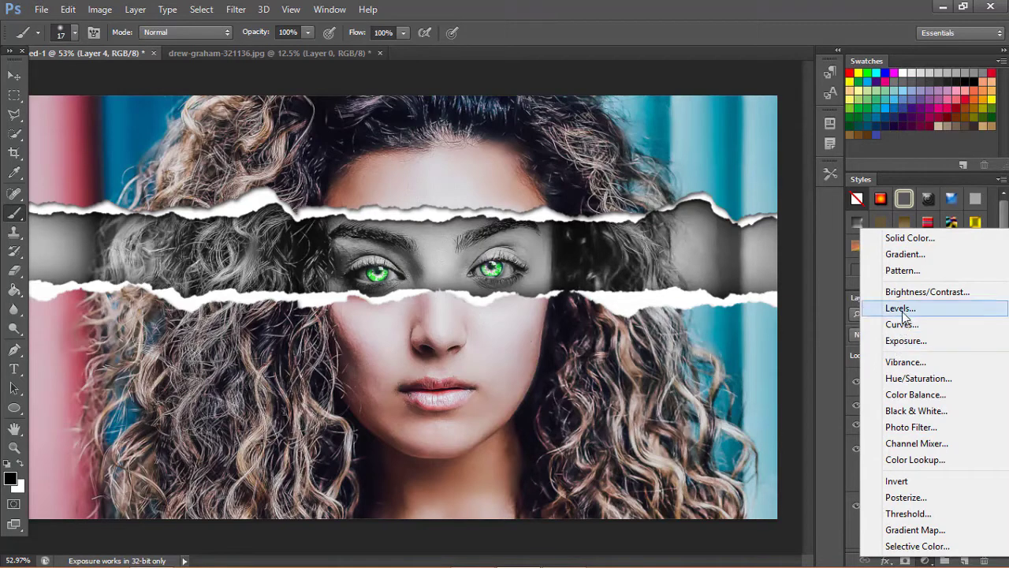
# Add a Vibrance layer (vibrance +35, saturation +20) and compare it on and off
pyautogui.click(907, 362)
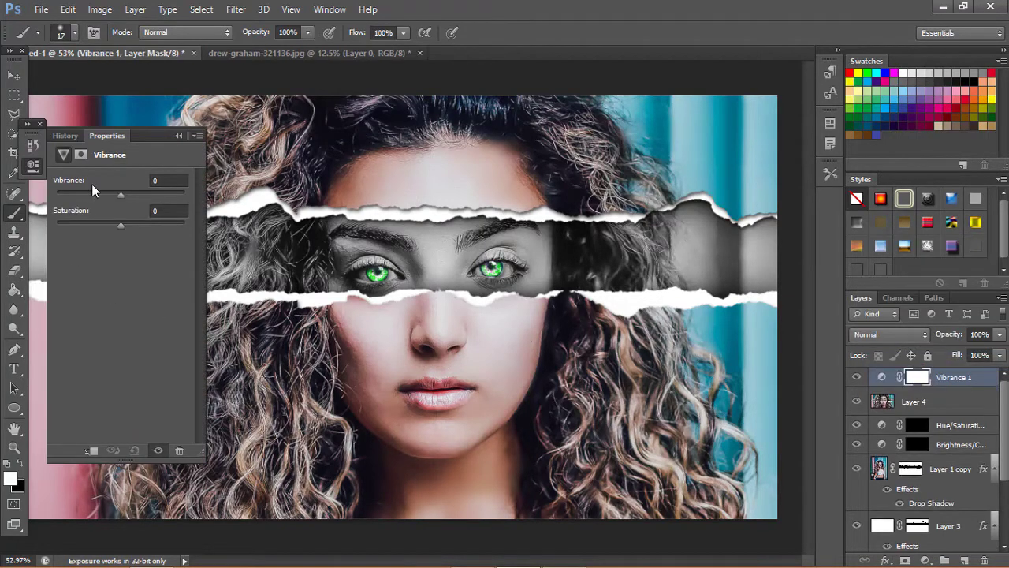
pyautogui.moveTo(121, 226); pyautogui.dragTo(130, 228)
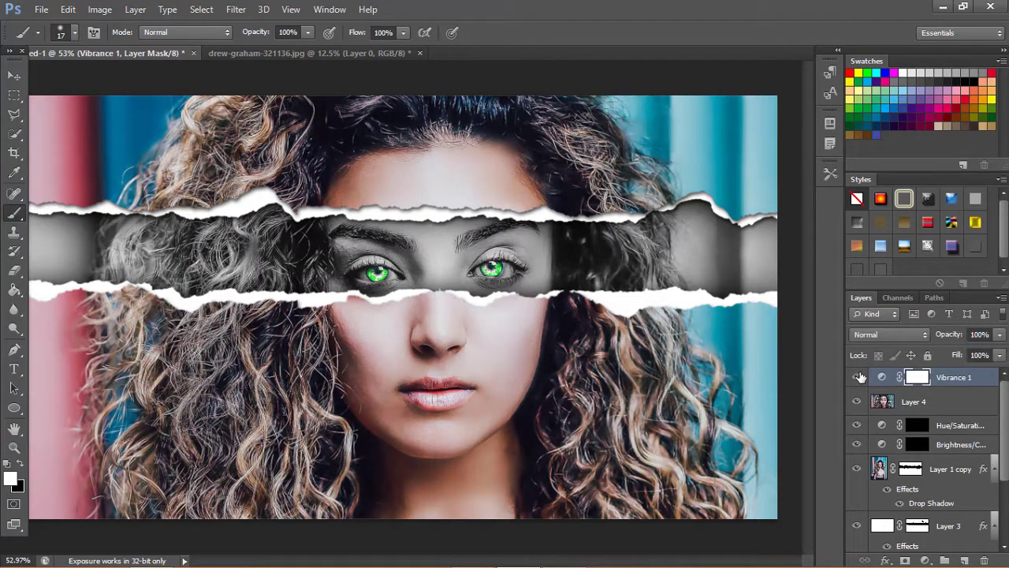
pyautogui.click(857, 377)
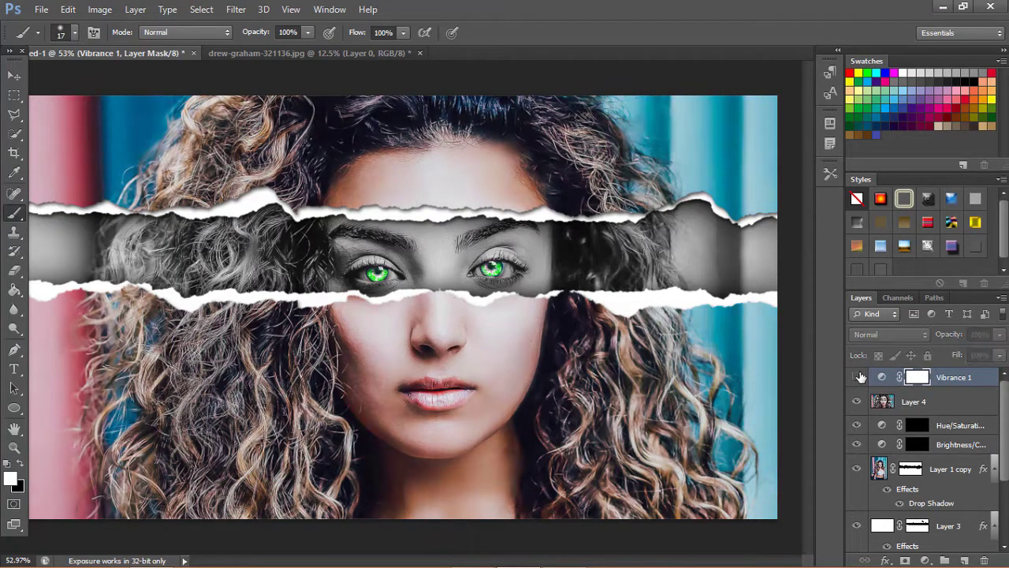
pyautogui.click(857, 377)
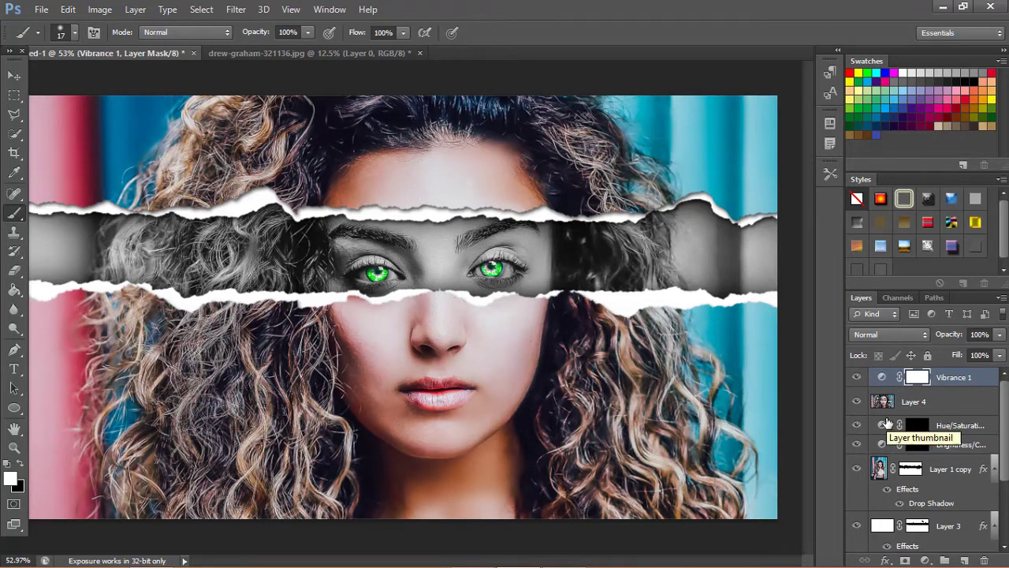